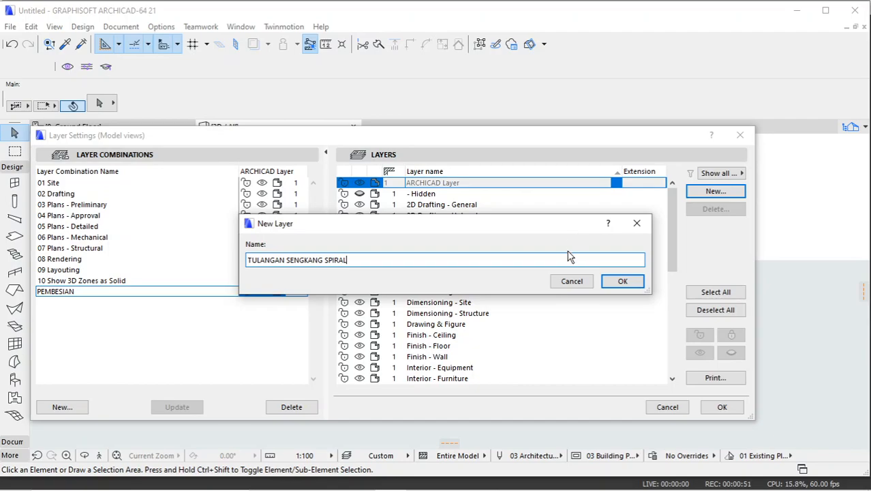
Step: Add the layers TULANGAN SENGKANG SPIRAL and TULANGAN UTAMA, updating the PEMBESIAN layer combination after each one
left_click(622, 281)
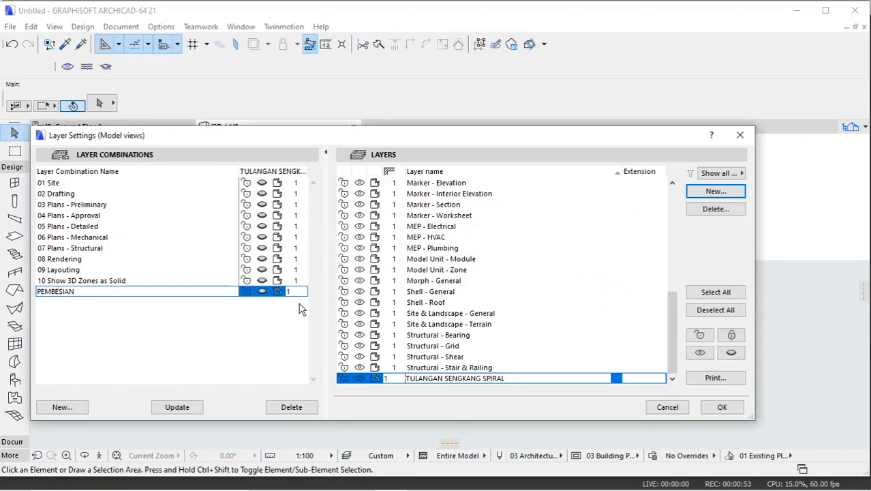
left_click(176, 407)
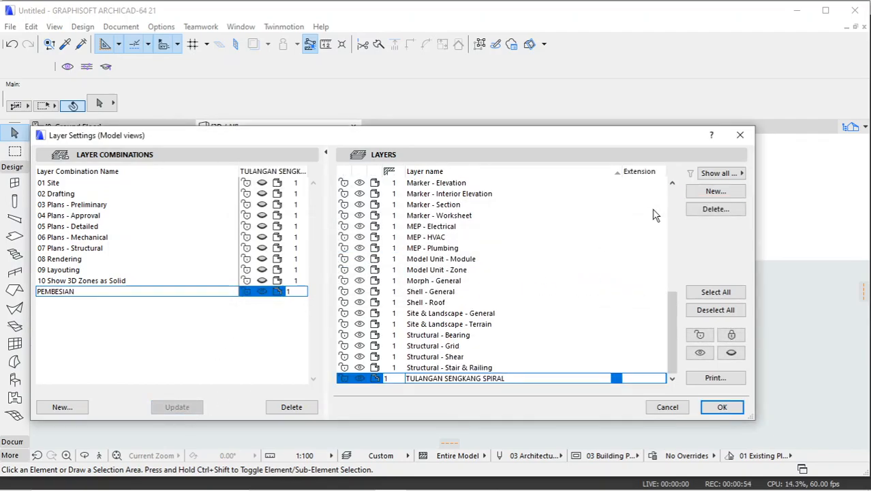
left_click(716, 191)
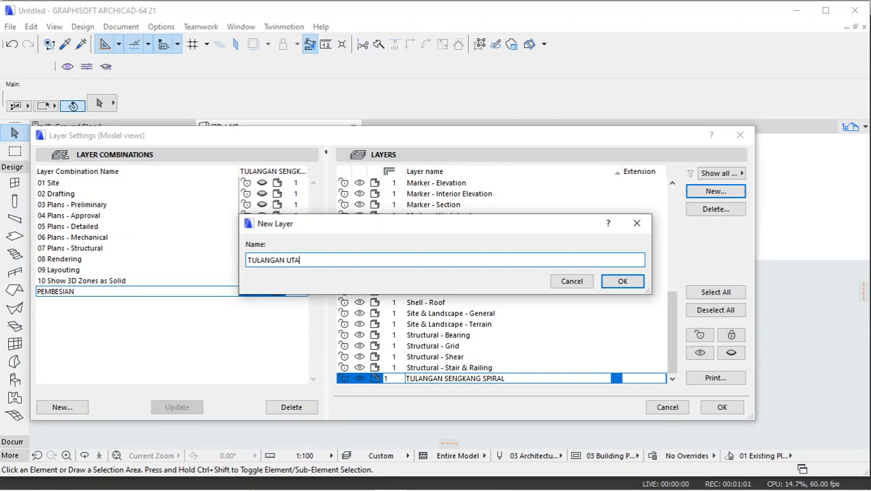
left_click(623, 283)
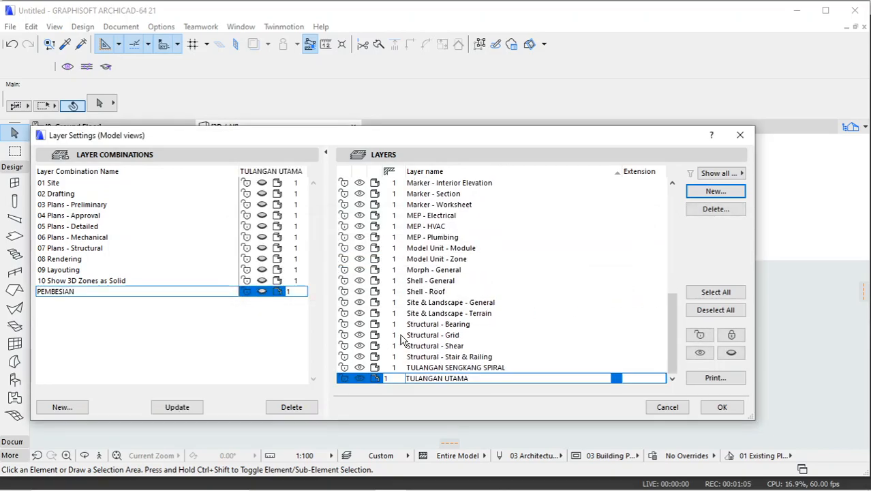
left_click(172, 407)
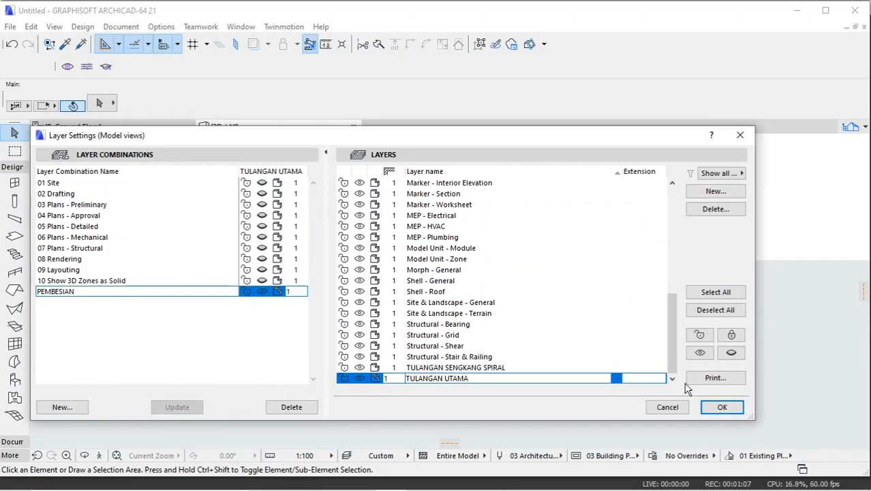
left_click(717, 409)
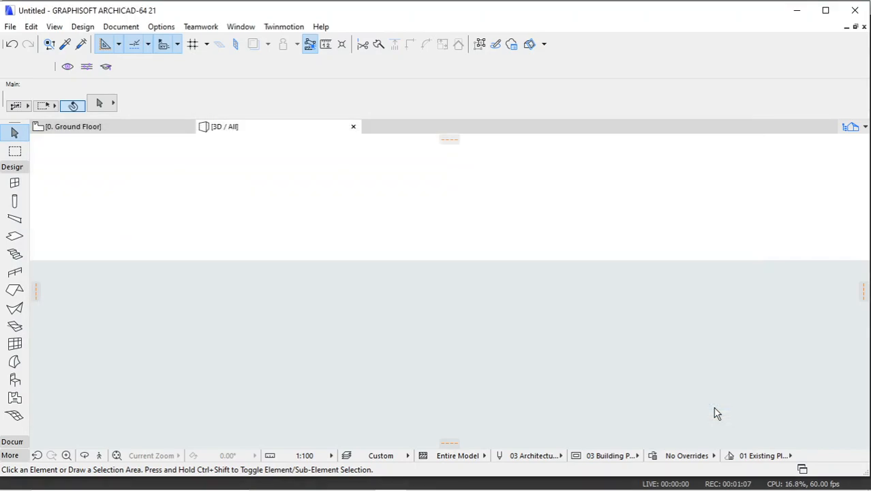
Step: Switch from the 3D view to the Ground Floor plan
left_click(392, 457)
left_click(435, 444)
left_click(112, 130)
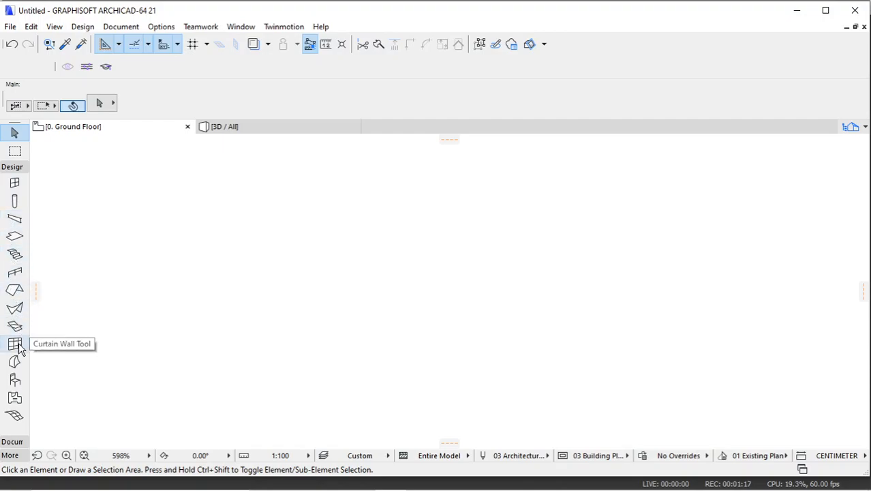
Step: Choose the Spiral 21 object from Basic Shapes 21 under 1.5 Special Constructions 21 in the object library
left_click(16, 379)
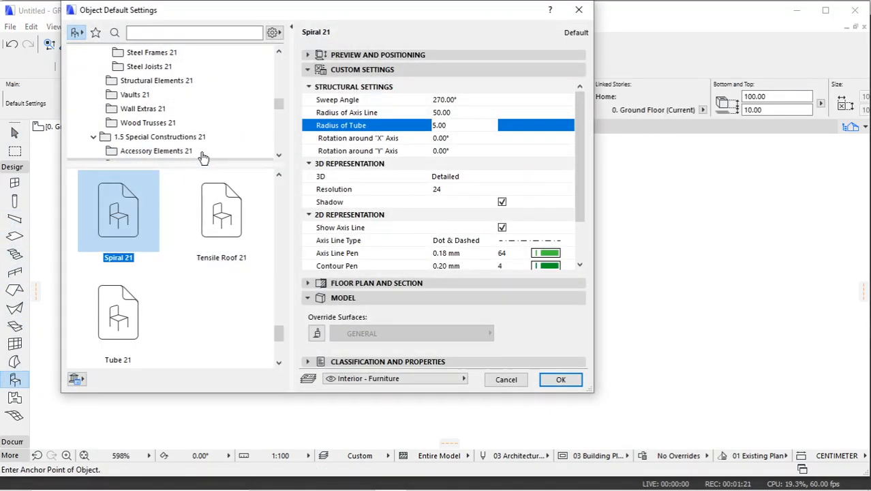
scroll(201, 146, "up", 5)
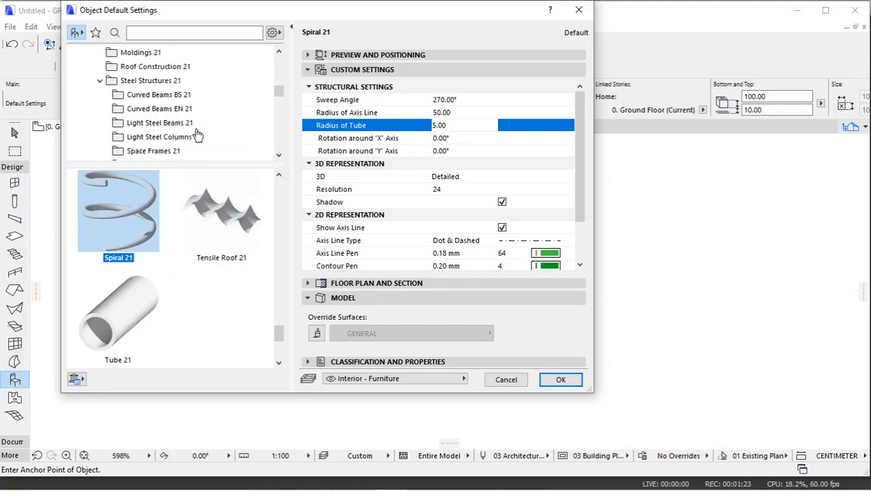
scroll(198, 135, "down", 3)
scroll(198, 134, "up", 4)
scroll(198, 134, "down", 4)
scroll(198, 134, "down", 2)
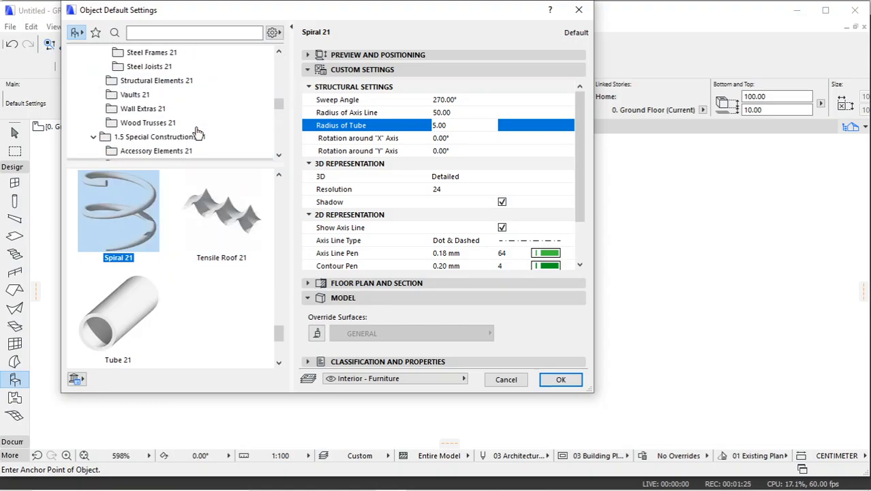
left_click(150, 100)
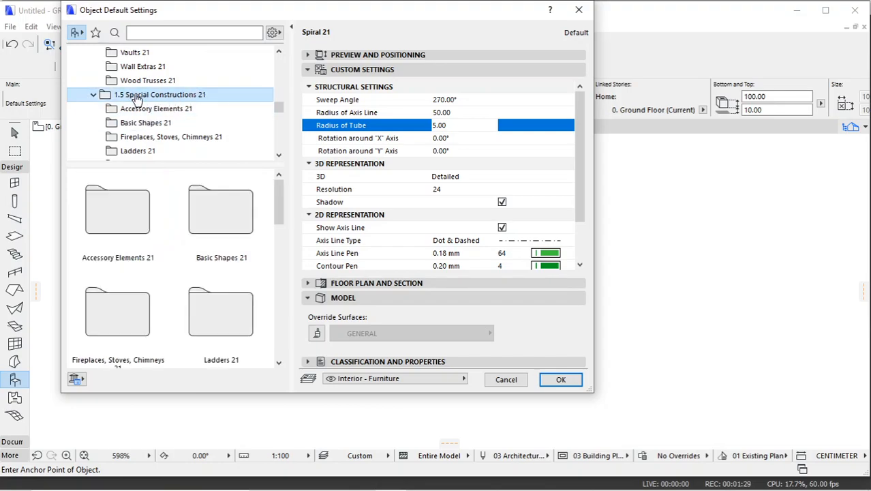
left_click(148, 124)
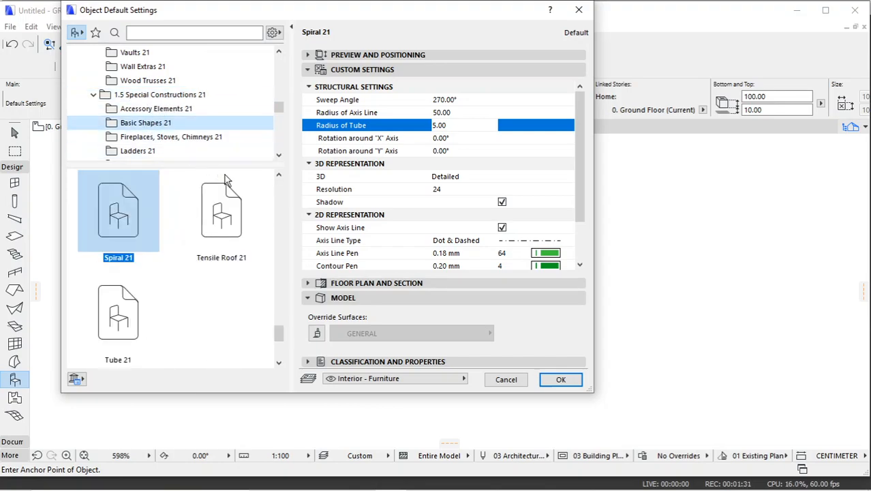
left_click(132, 203)
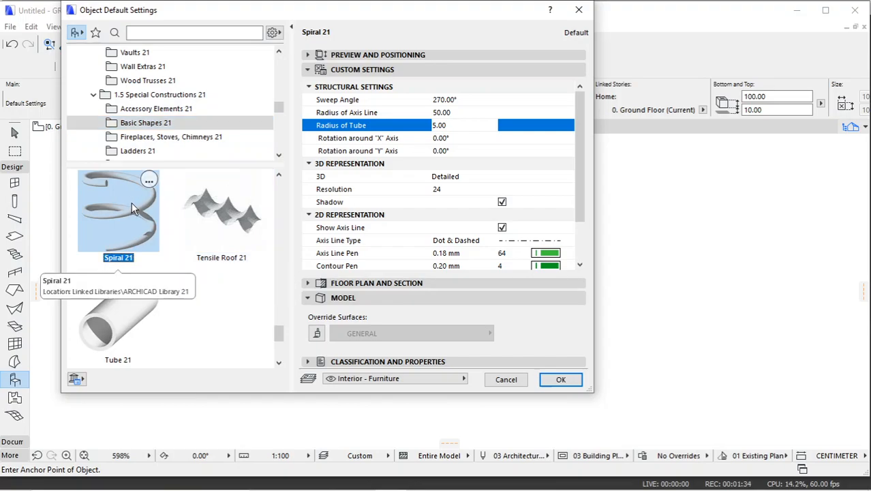
Step: Set the spiral's sweep angle to 360°, its axis line radius to 25 and its tube radius to 1.60
left_click(468, 102)
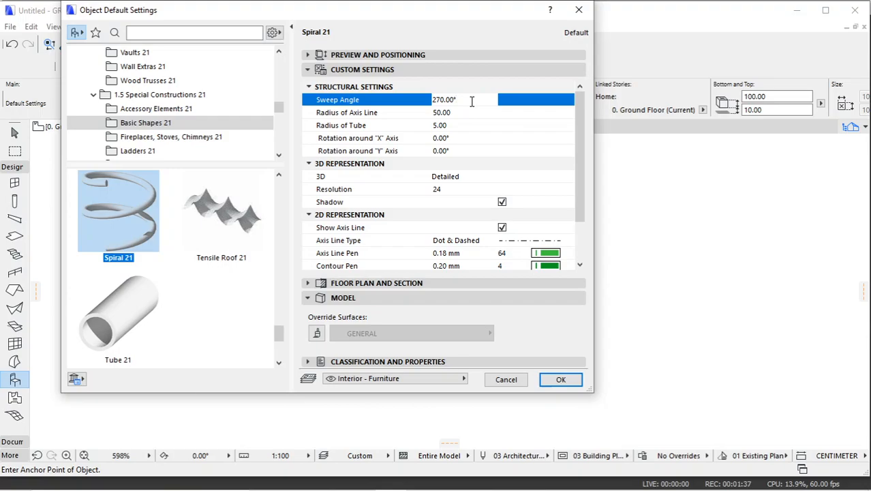
left_click_drag(471, 102, 399, 103)
type("3")
key("Tab")
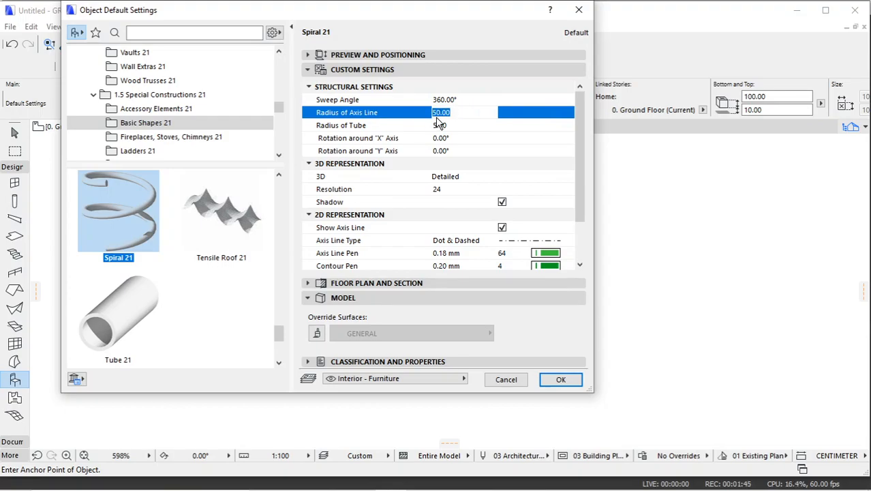
type("25")
left_click(465, 126)
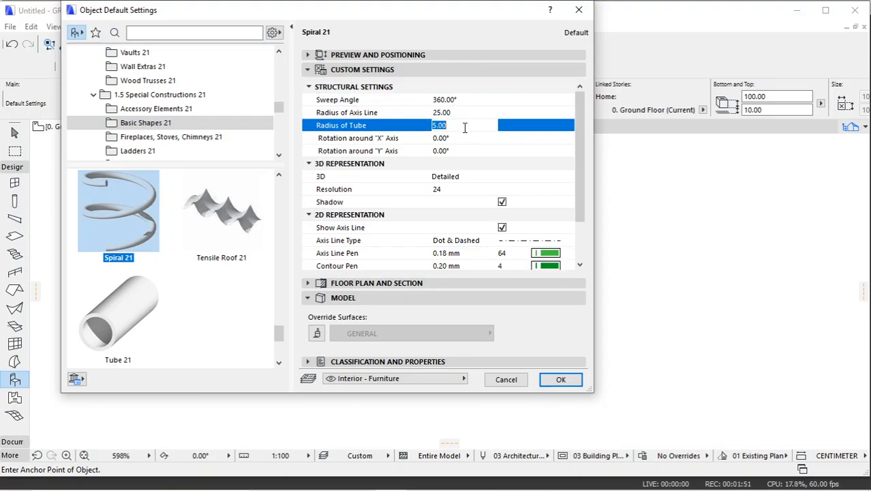
double_click(440, 128)
type("1.")
Step: Override the spiral's surface with Paint - Royal Blue and accept the object settings
left_click(316, 333)
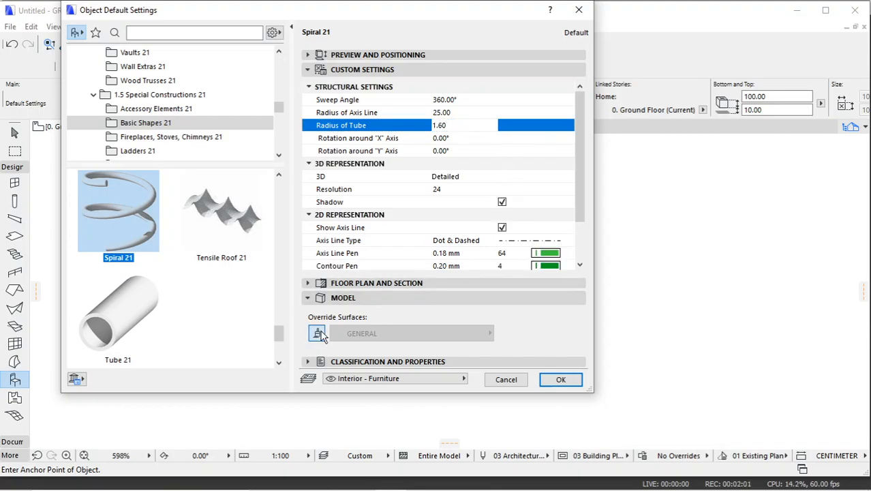
left_click(409, 333)
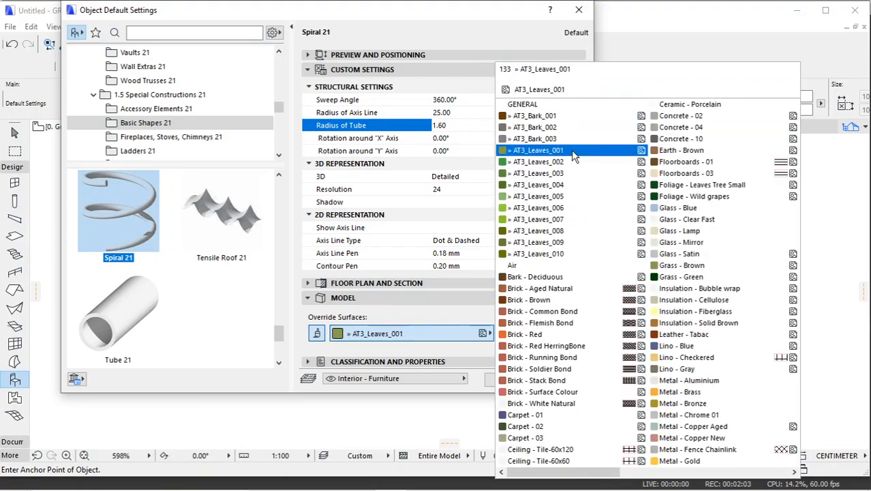
scroll(662, 351, "down", 3)
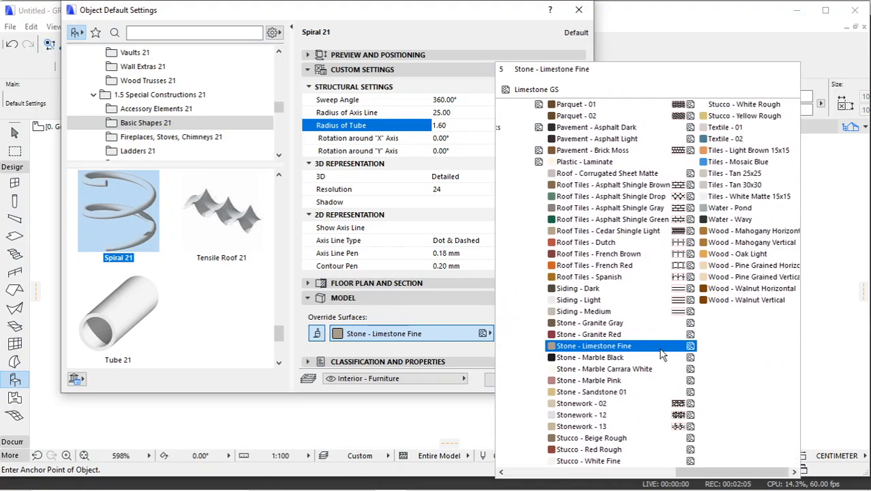
scroll(557, 315, "up", 3)
scroll(614, 262, "down", 3)
scroll(618, 256, "up", 3)
scroll(617, 256, "down", 3)
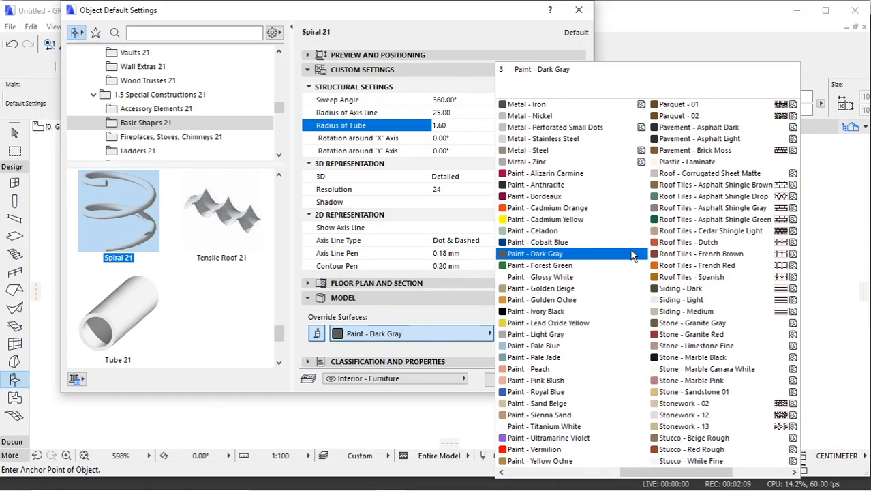
left_click(537, 393)
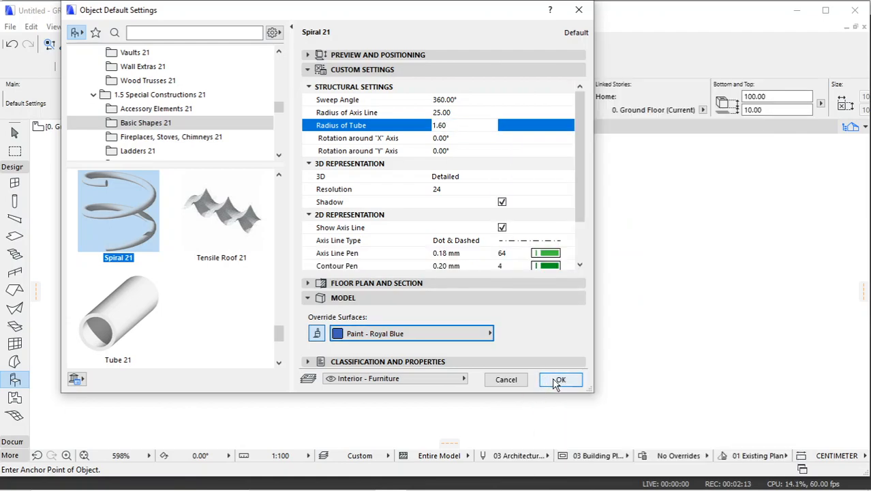
left_click(556, 381)
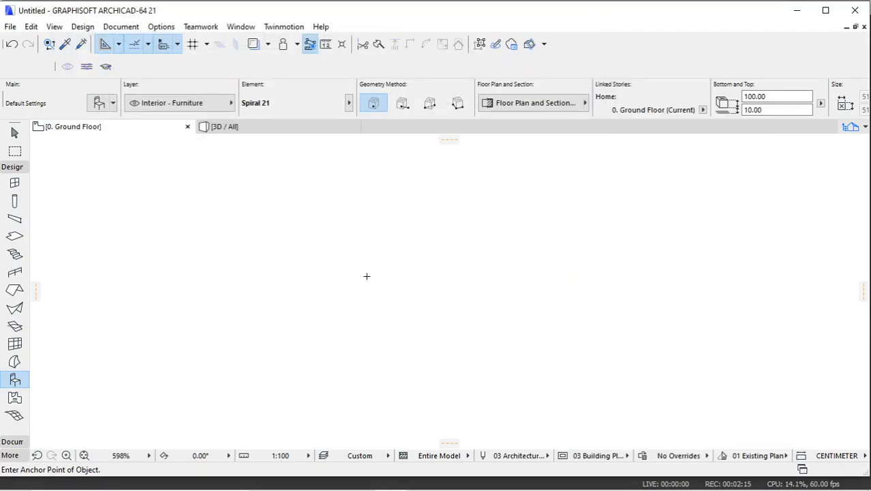
Step: Place one Spiral 21 object on the floor plan and leave the Object tool
left_click(367, 276)
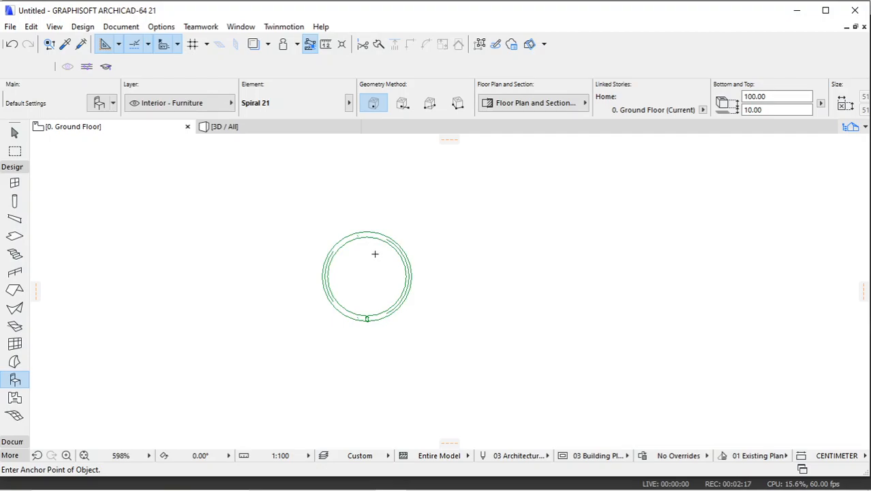
key("Escape")
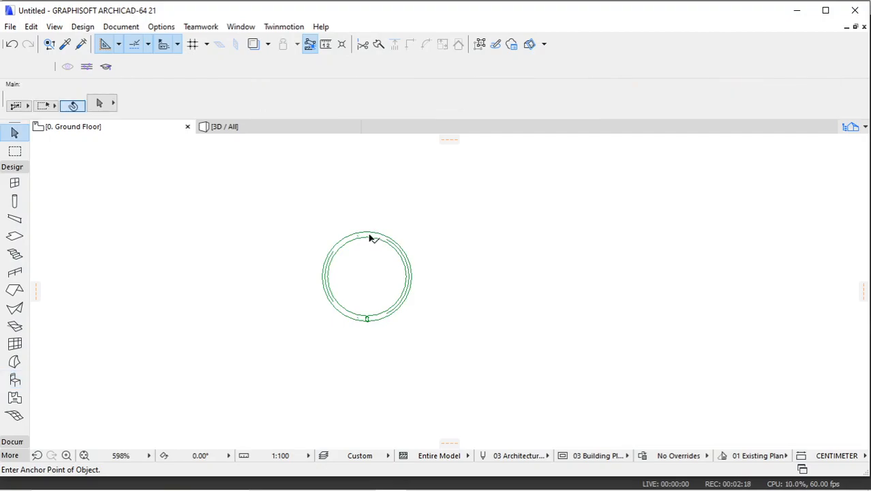
Step: Dimension the spiral's full axis-line diameter, placing the dimension line above the circle
left_click(12, 167)
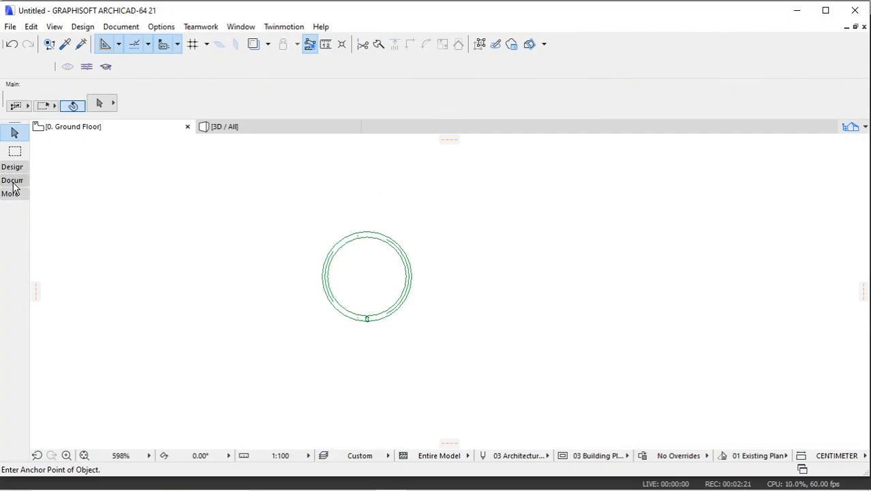
left_click(13, 182)
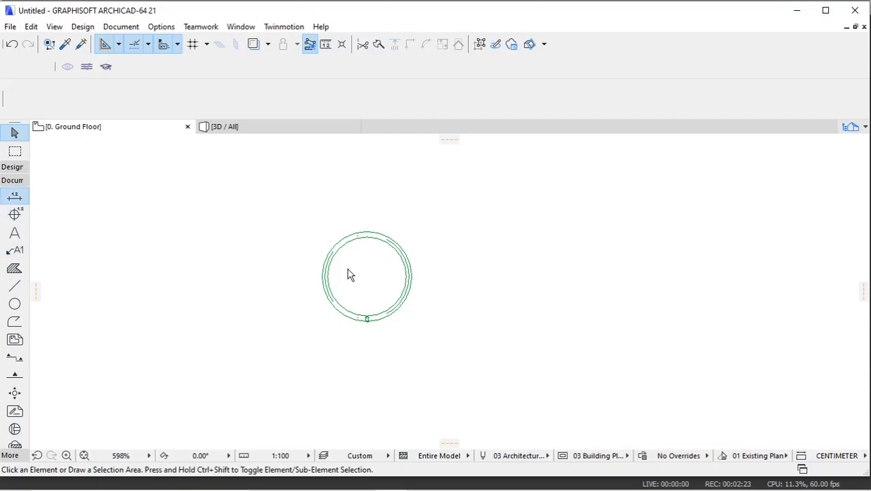
left_click(325, 275)
left_click(411, 276)
right_click(395, 185)
left_click(418, 276)
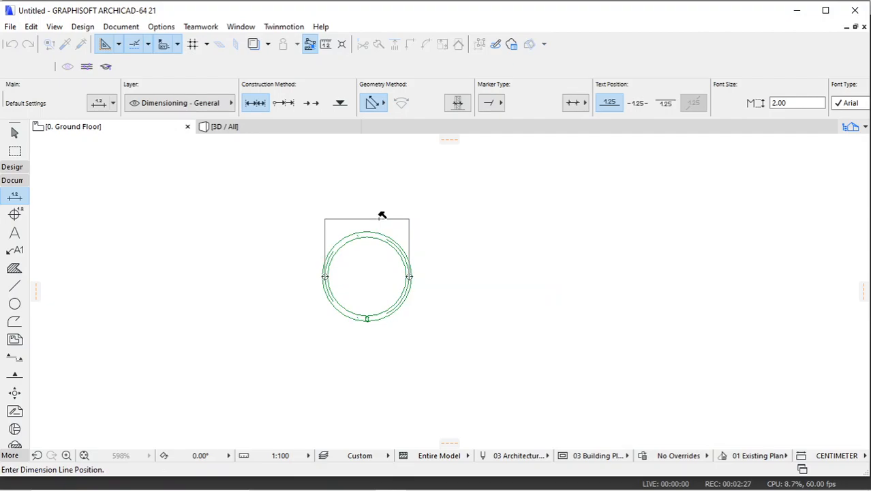
left_click(382, 215)
Step: Dimension the spiral's radius from its center to the axis line, placing the dimension line below the circle
scroll(380, 219, "up", 1)
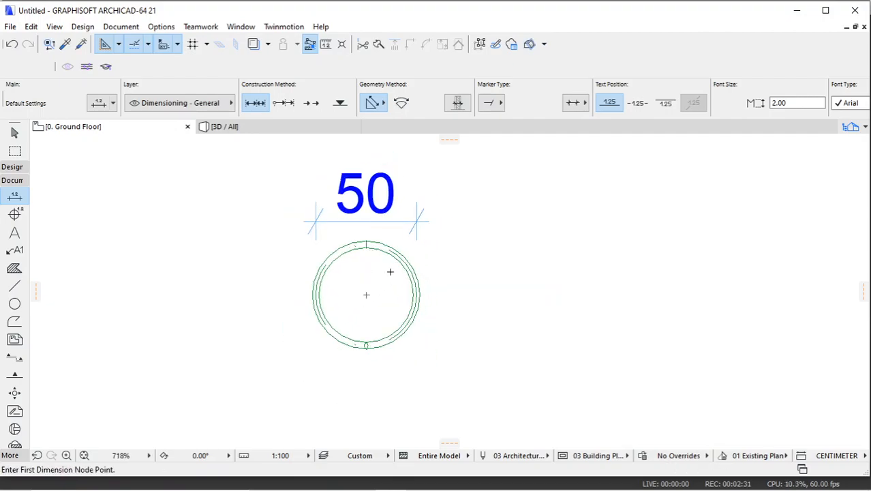
left_click(367, 293)
left_click(417, 295)
right_click(444, 251)
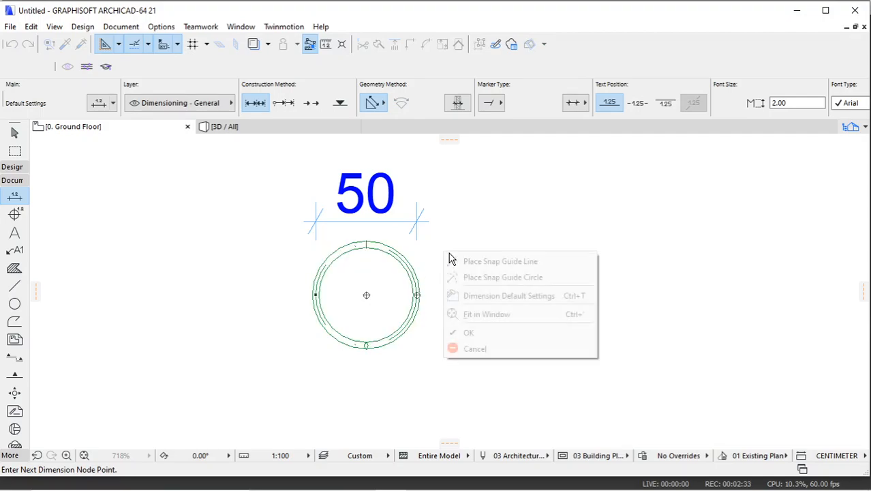
left_click(467, 332)
left_click(410, 387)
scroll(405, 301, "down", 3)
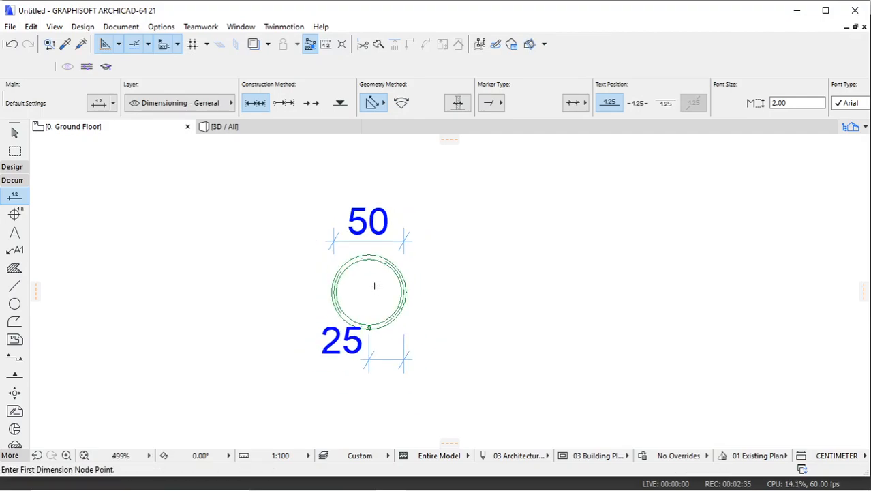
key("Escape")
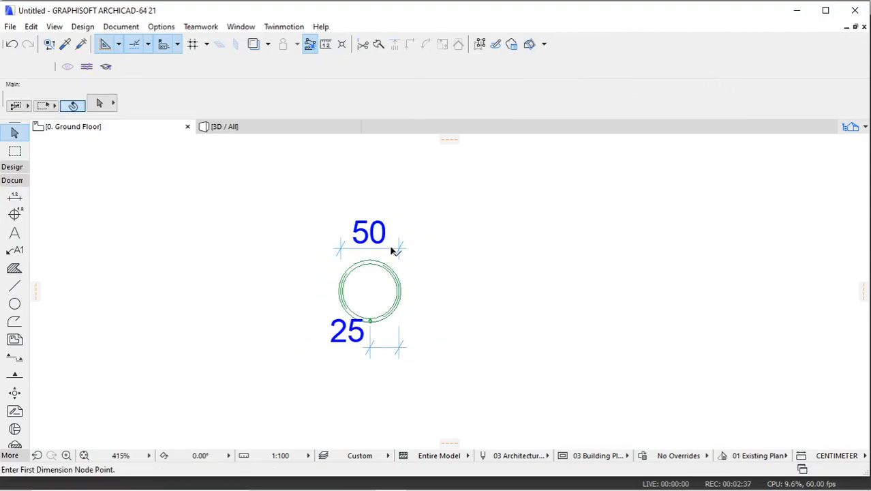
Step: Set the font size of both the diameter and radius dimension texts to 0.5
left_click(392, 252)
left_click(391, 346)
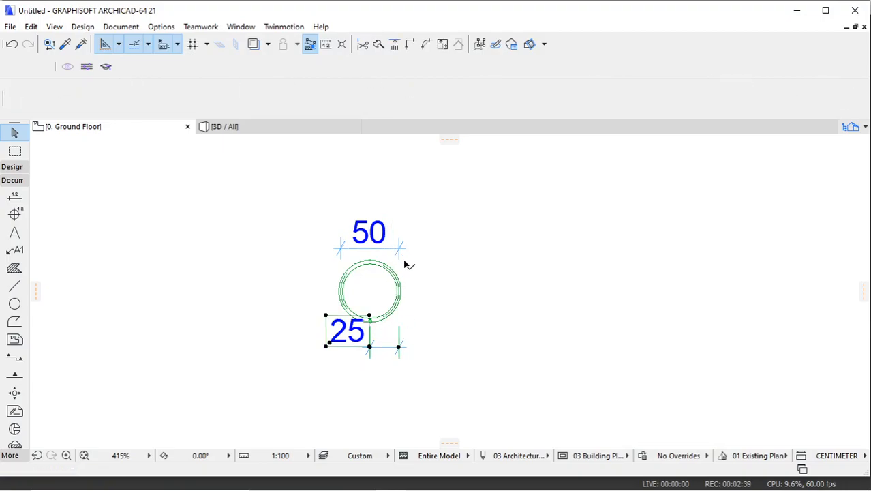
left_click(398, 249, "shift")
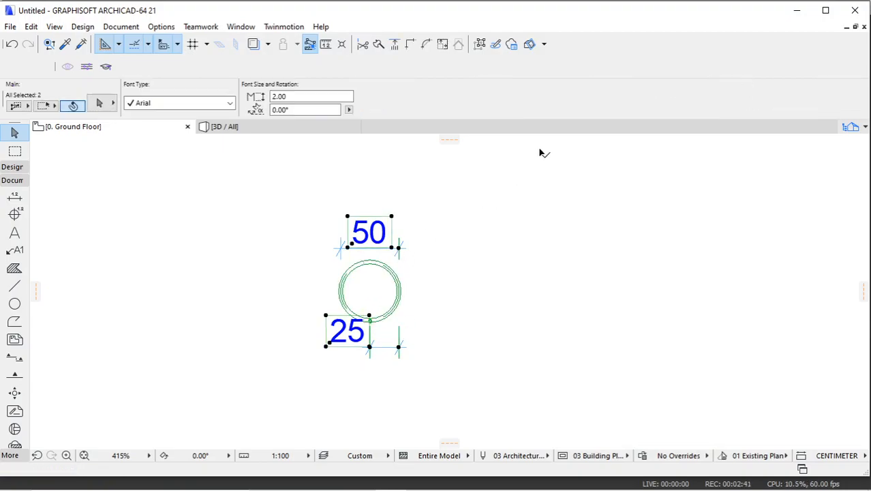
left_click(313, 96)
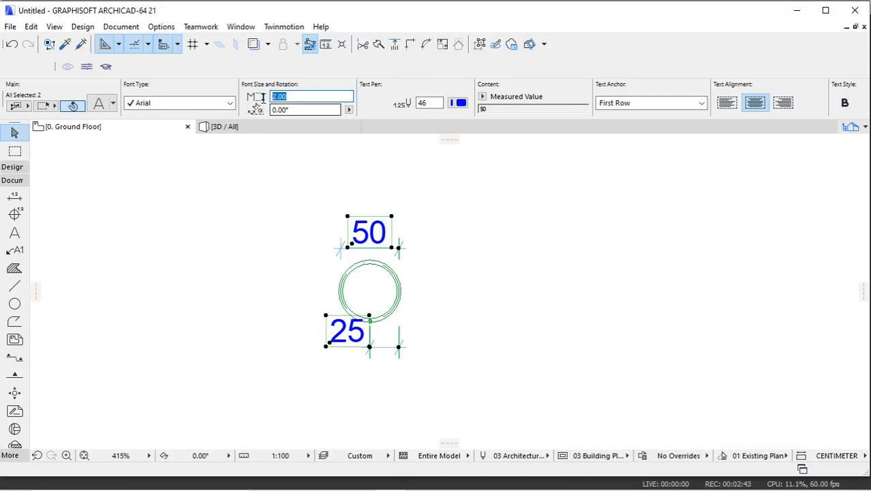
type("0.5")
key("Return")
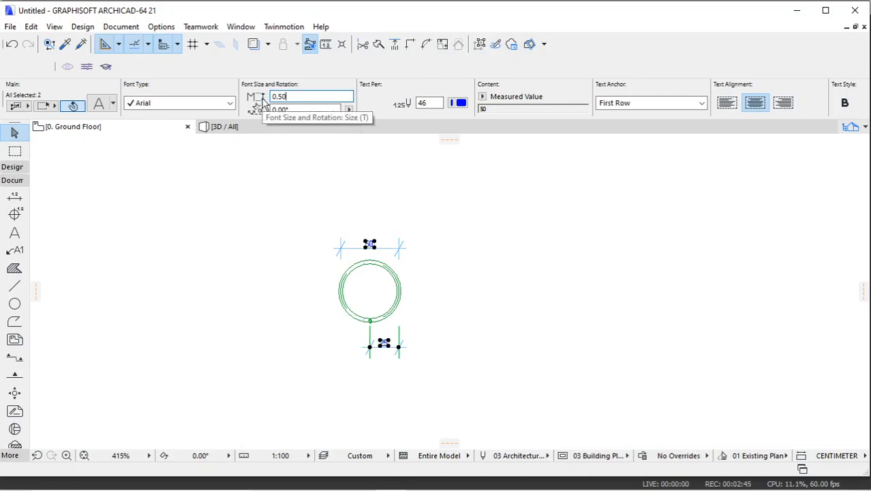
Step: In the 3D view, flatten the Spiral 21 object into a ring by lowering its height to 0
left_click(449, 282)
scroll(414, 310, "up", 2)
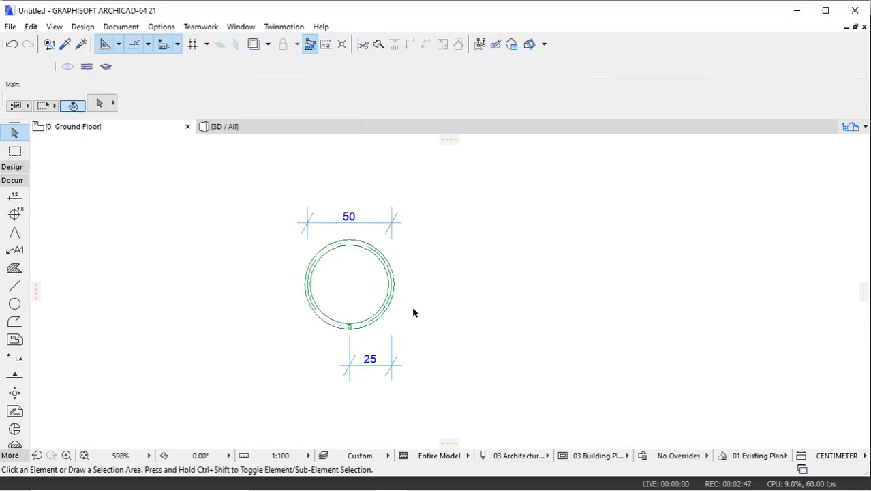
left_click(218, 132)
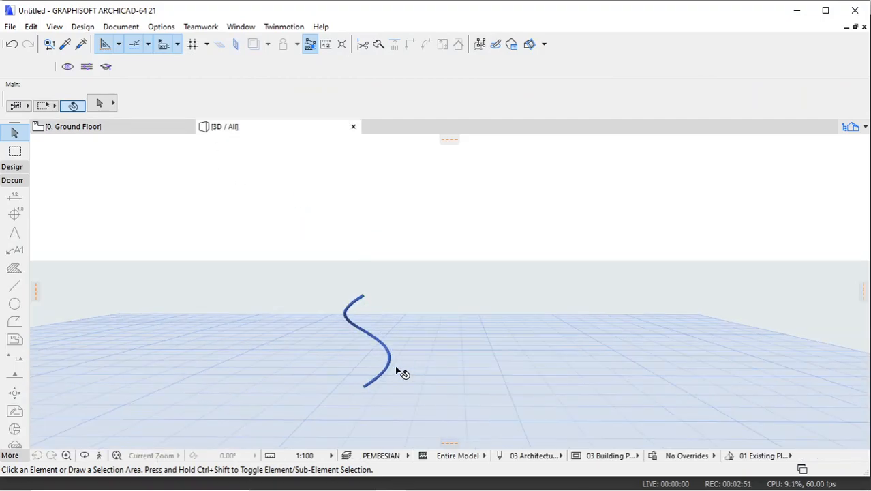
scroll(402, 373, "up", 3)
middle_click_drag(404, 357, 329, 352, "shift")
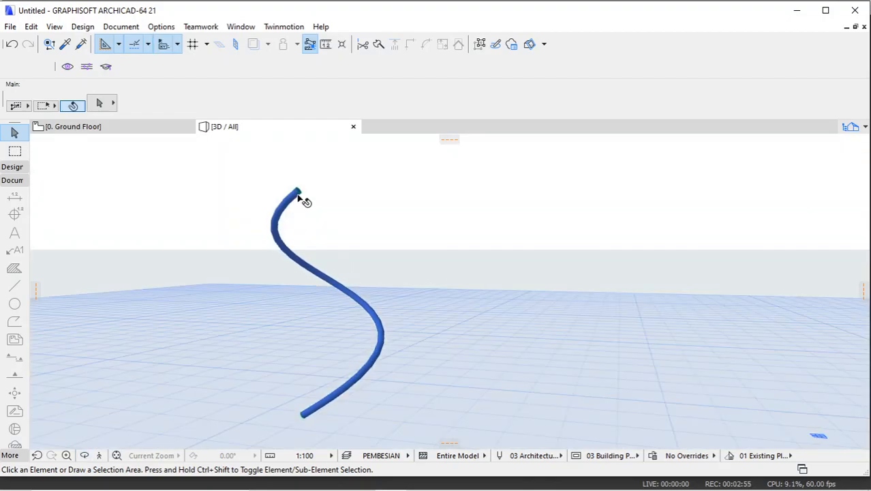
left_click(300, 195)
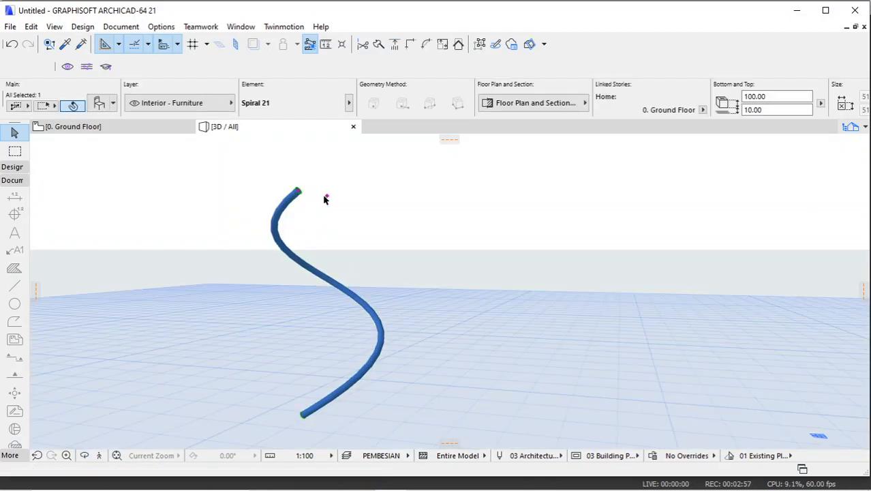
left_click(325, 198)
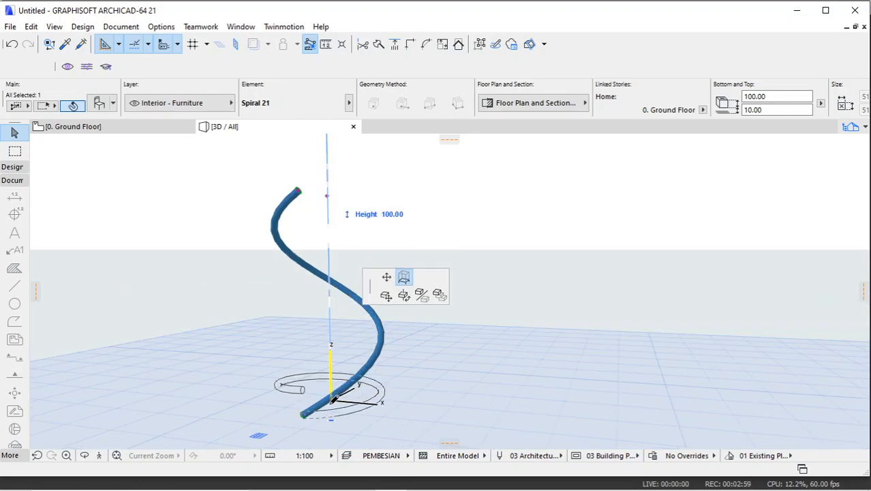
left_click(354, 416)
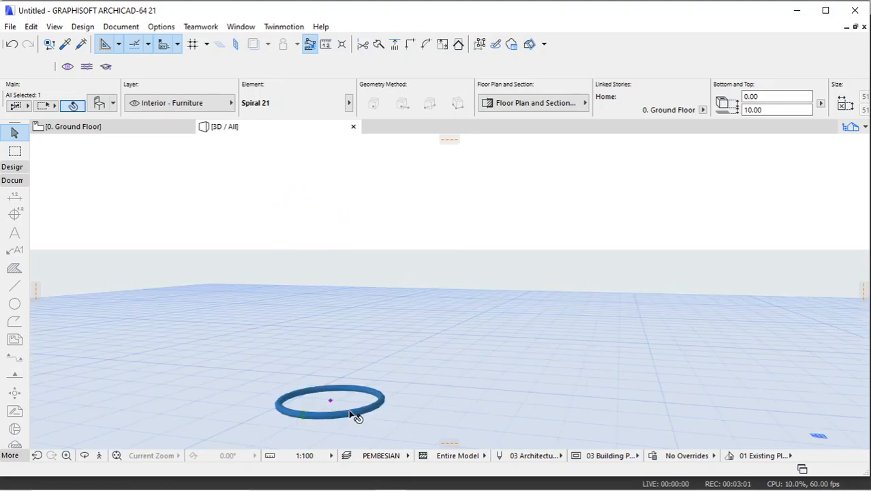
scroll(354, 415, "up", 3)
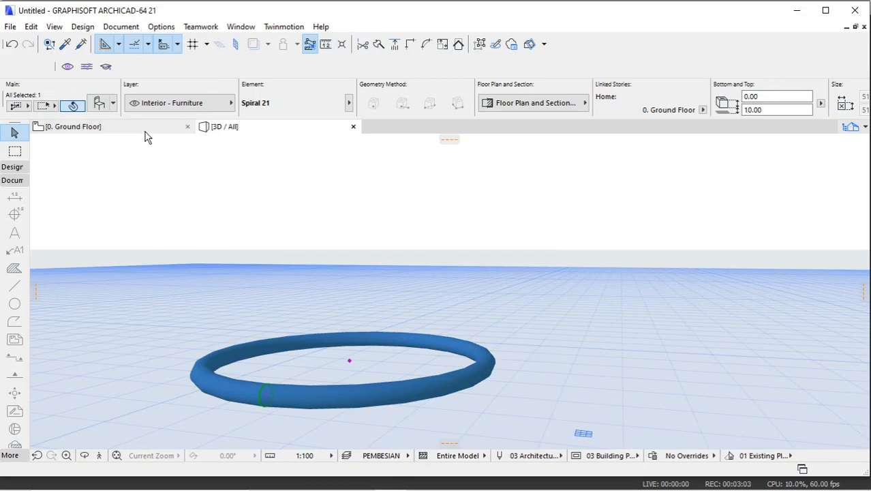
Step: On the ground floor plan, assign the spiral to the TULANGAN SENGKANG SPIRAL layer and apply the PEMBESIAN layer combination
left_click(145, 133)
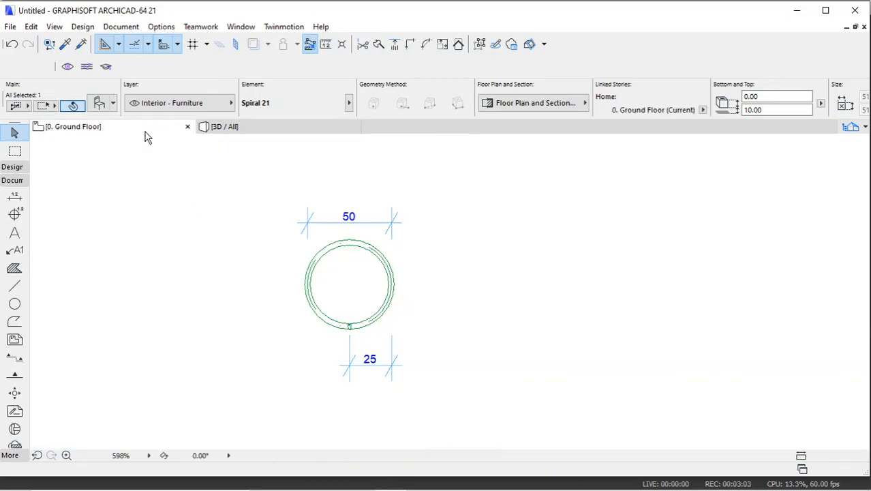
left_click(329, 249)
left_click(172, 103)
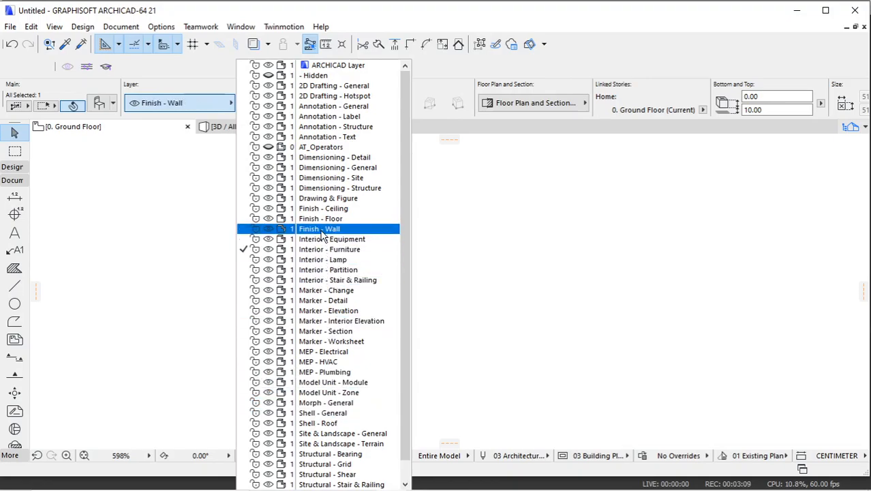
scroll(322, 235, "down", 2)
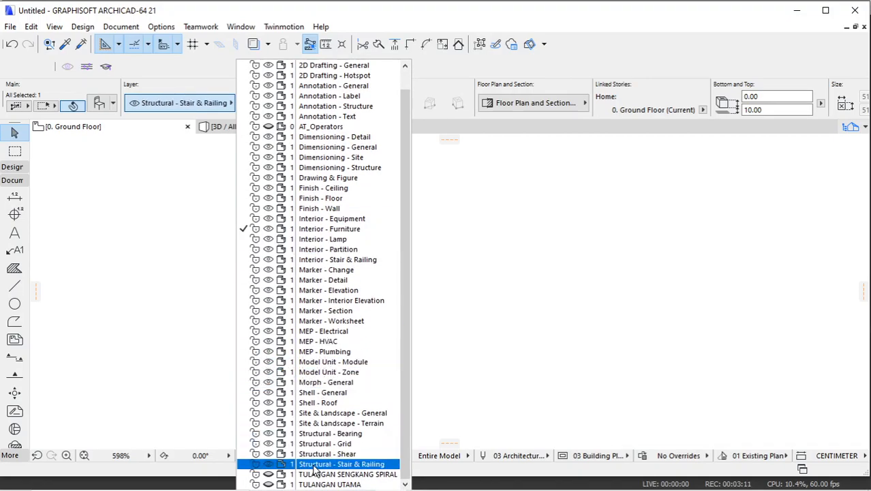
left_click(315, 476)
left_click(352, 456)
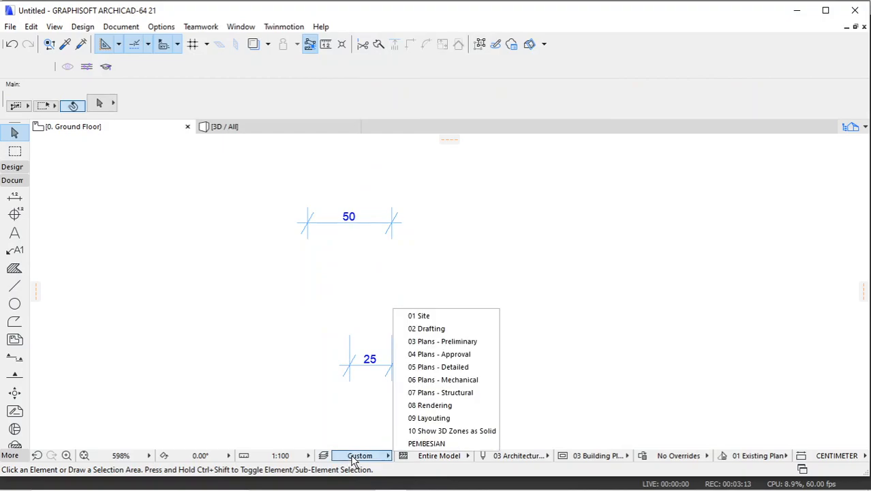
left_click(406, 443)
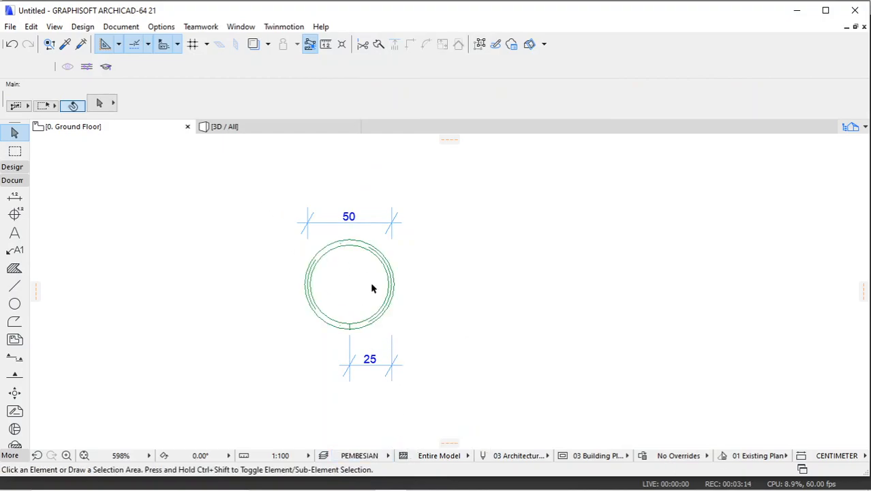
left_click(344, 245)
left_click(346, 246)
left_click(348, 244)
left_click(426, 256)
scroll(353, 269, "up", 2)
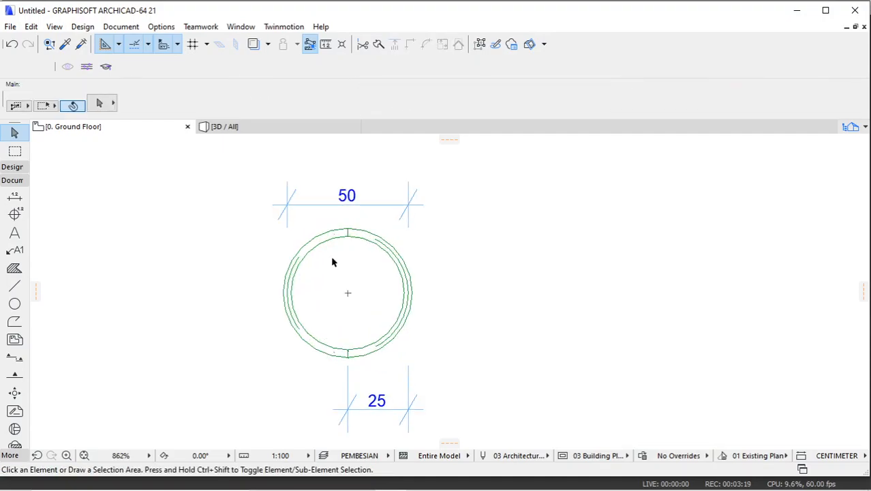
Step: Set the Column tool's defaults to the TULANGAN UTAMA layer with PR-05 Steel as the core structure
left_click(12, 167)
left_click(14, 201)
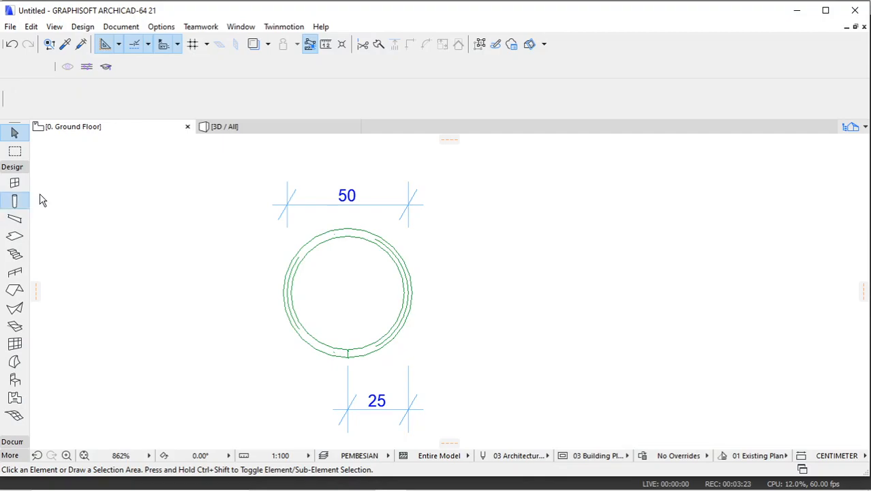
left_click(144, 106)
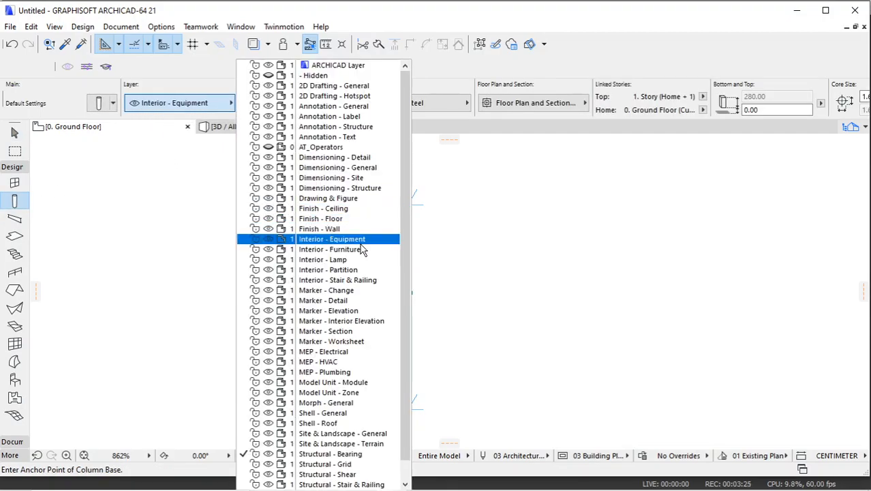
scroll(331, 416, "down", 1)
left_click(330, 483)
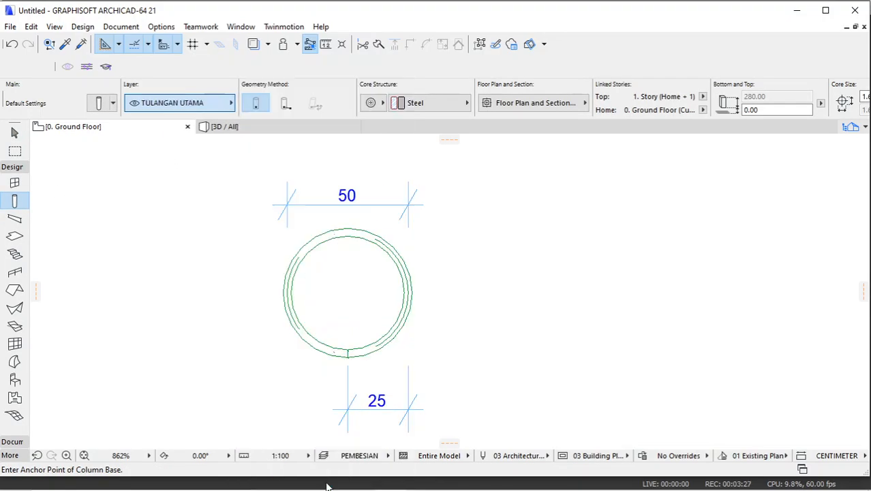
left_click(416, 103)
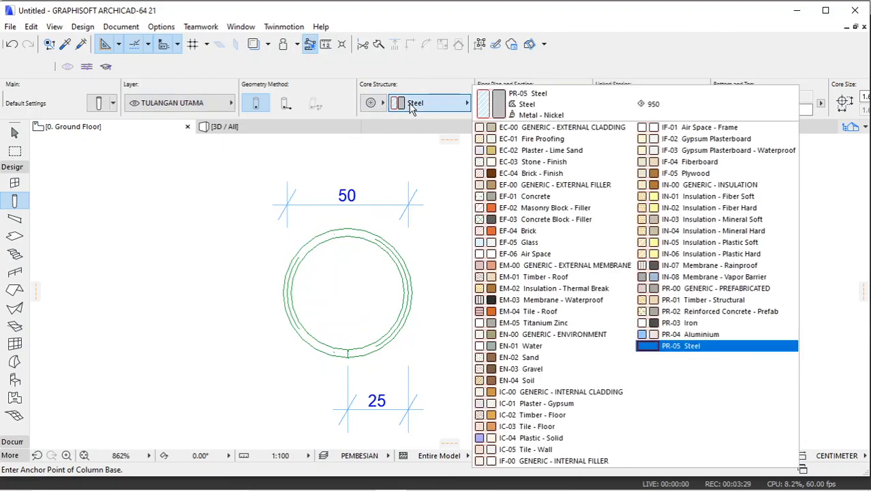
left_click(665, 342)
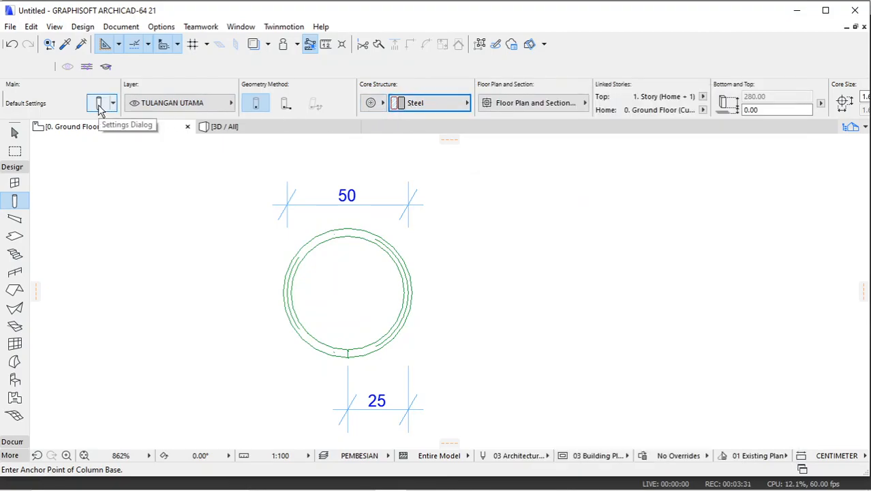
Step: Override the default column surface with Paint - Vermilion and place one column on the topmost point of the spiral's axis line
scroll(240, 109, "down", 1)
scroll(240, 109, "down", 10)
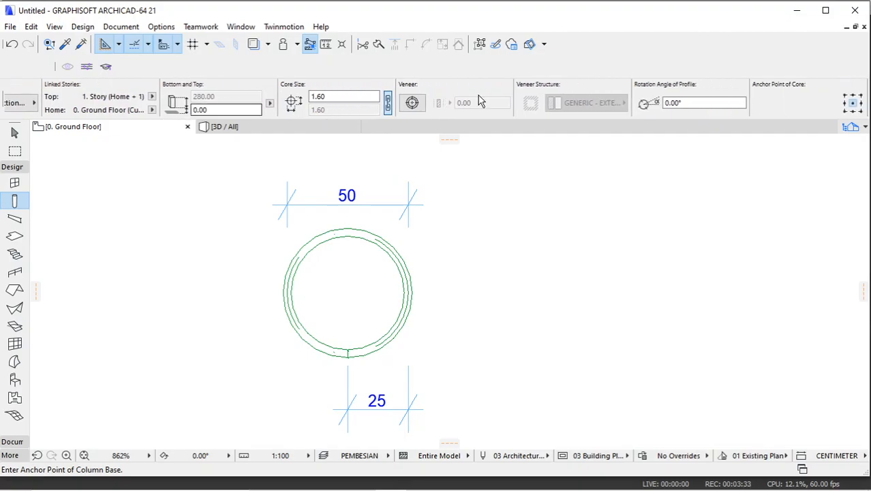
scroll(498, 104, "down", 15)
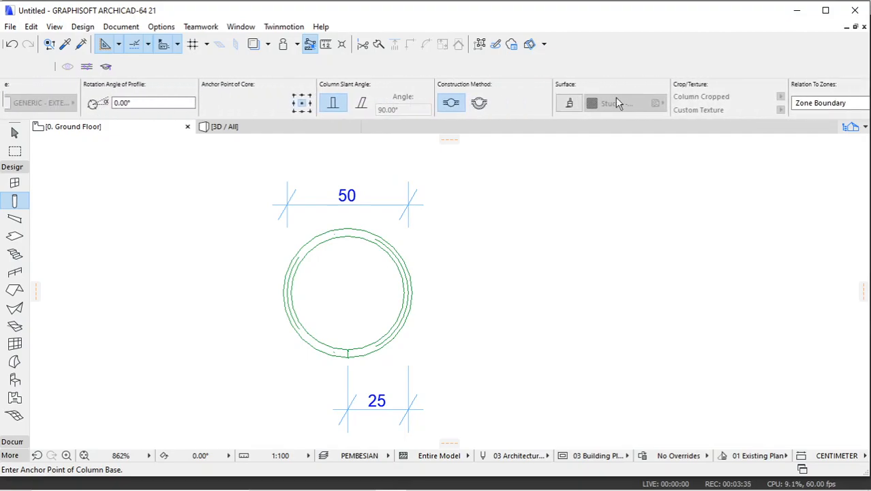
left_click(609, 104)
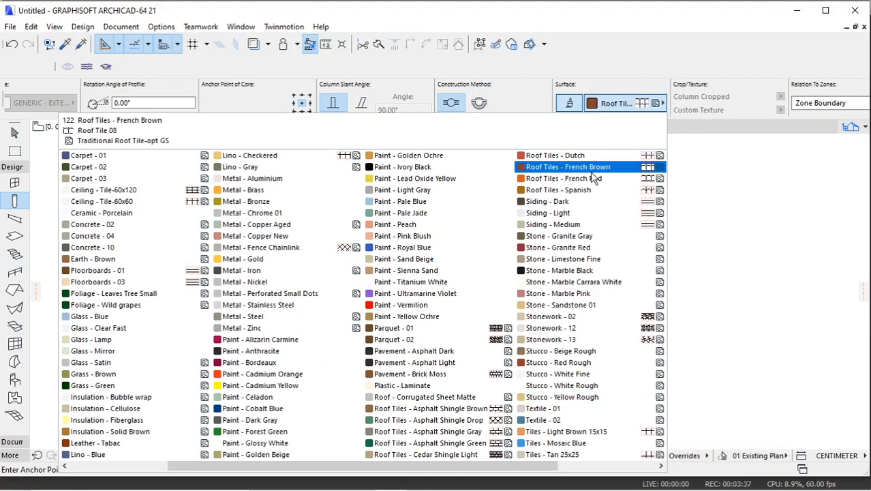
left_click(415, 307)
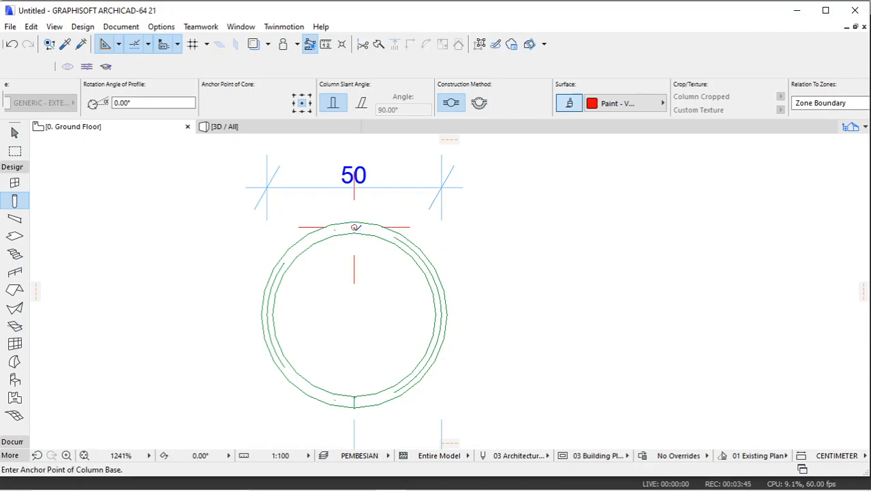
scroll(358, 225, "up", 5)
key("Escape")
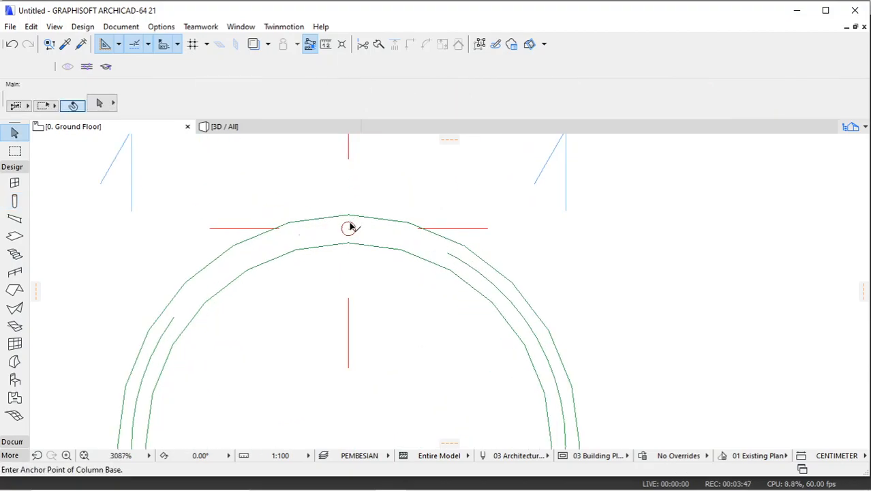
Step: Select the column on the spiral ring and review its geometry and positioning settings
left_click(348, 230)
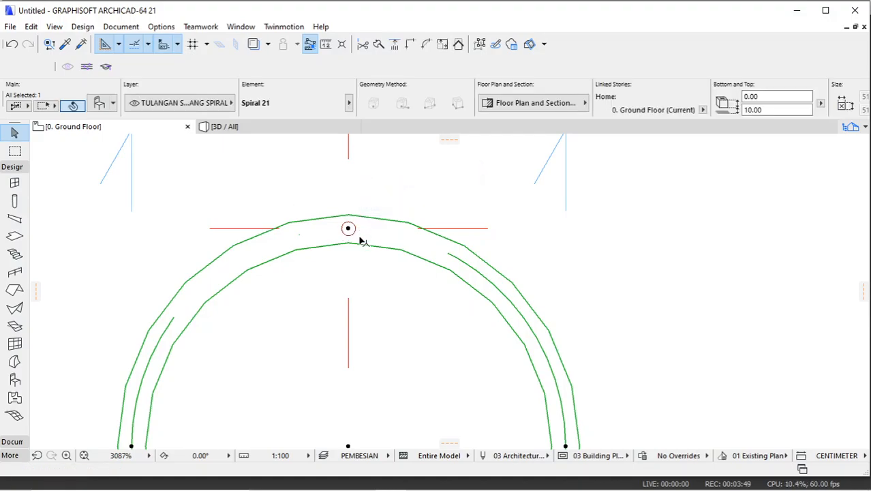
left_click(361, 232)
left_click(348, 368)
left_click(99, 103)
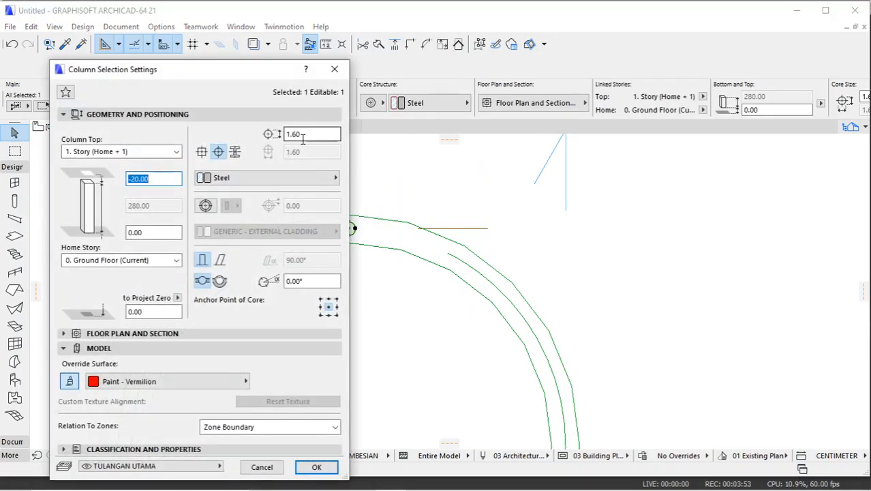
left_click(316, 467)
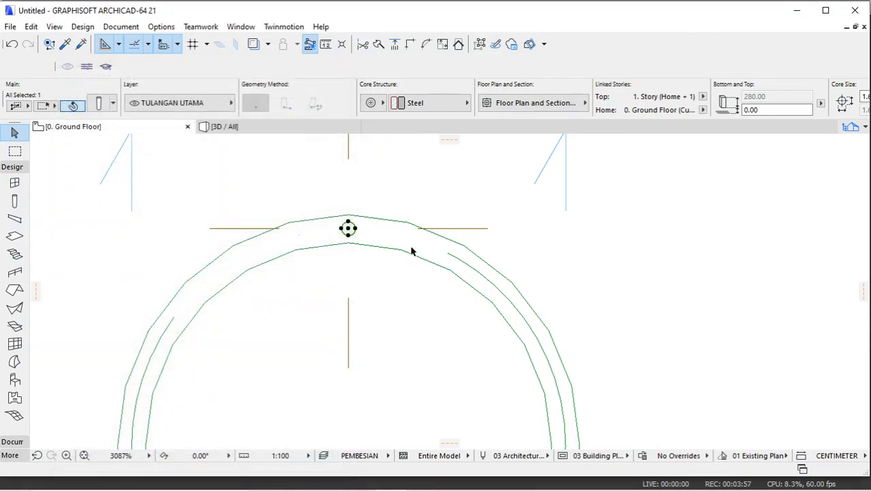
Step: Change the column's floor plan symbol type to Plain
left_click(101, 104)
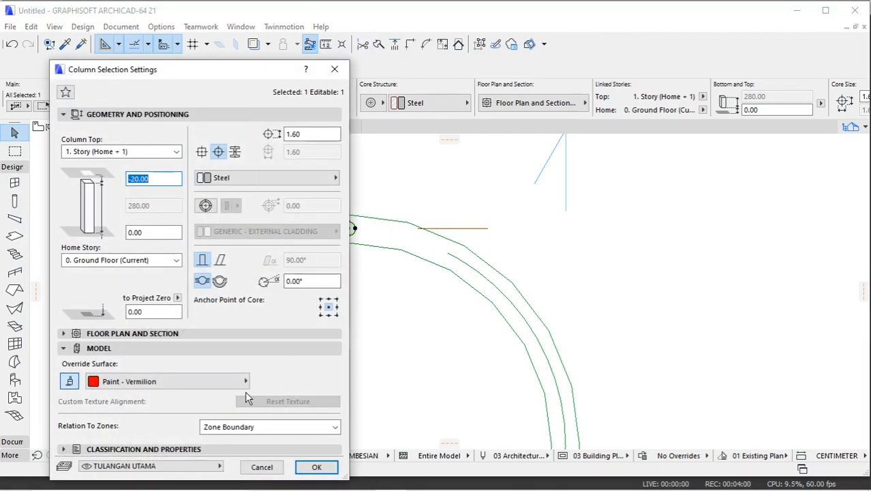
left_click(217, 332)
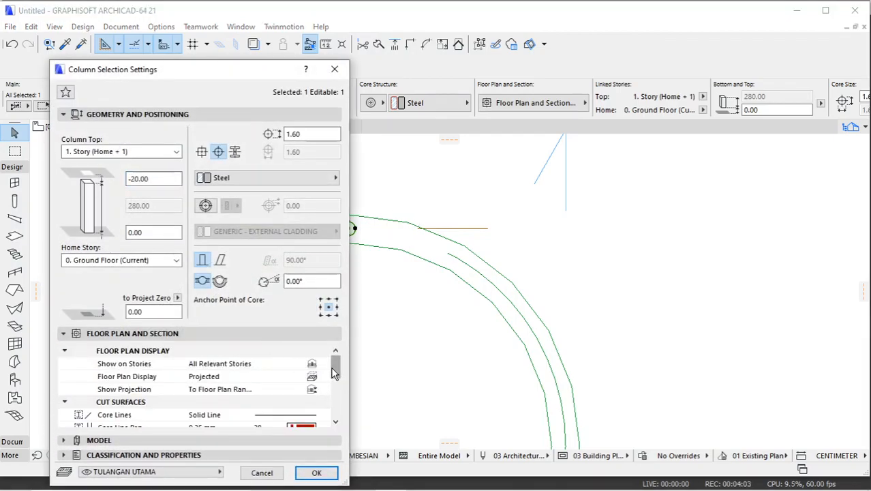
left_click_drag(334, 372, 333, 404)
left_click(322, 376)
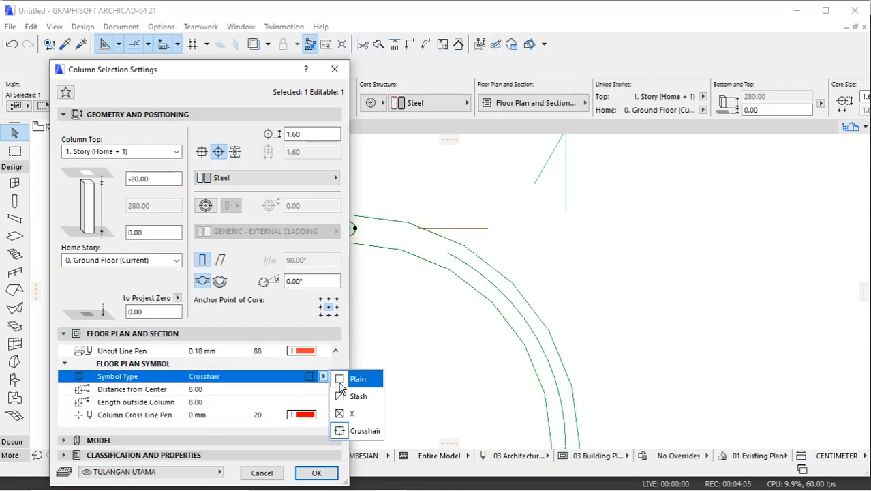
left_click(341, 382)
left_click(317, 473)
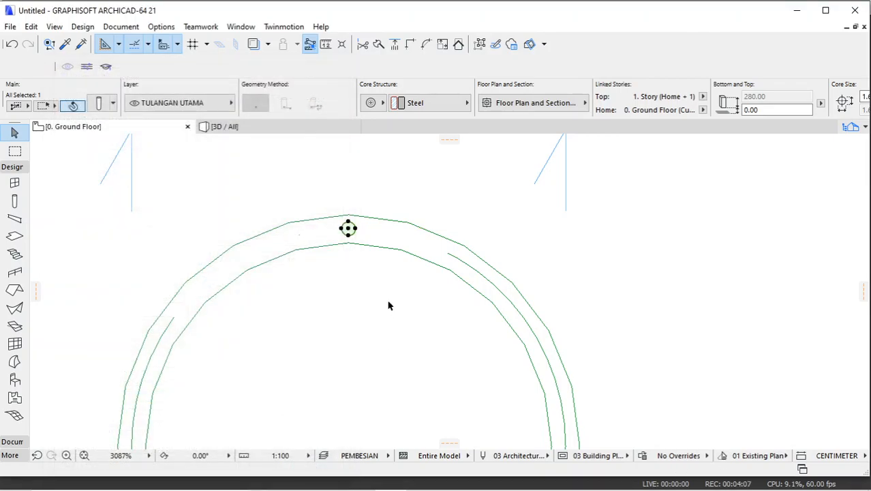
Step: Set the spiral's Radius of Tube to 0.8 and deselect the object
left_click(385, 273)
left_click(400, 245)
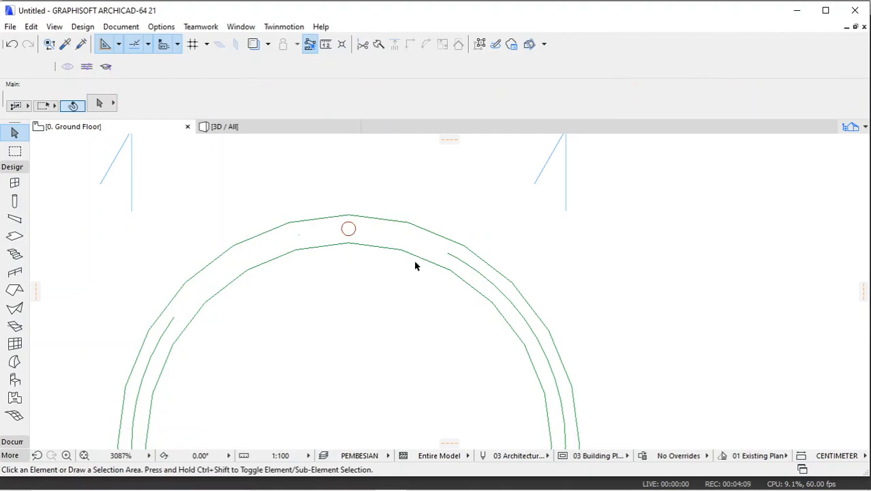
left_click(416, 281)
left_click(399, 218)
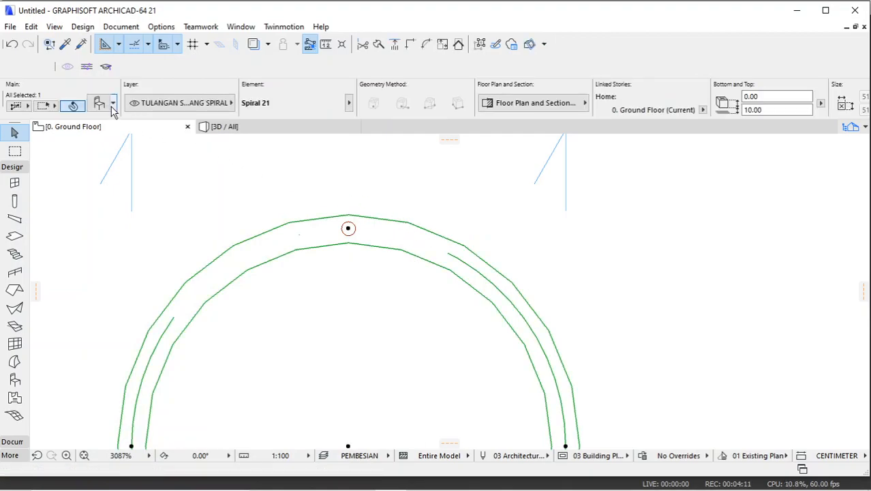
key("ctrl+t")
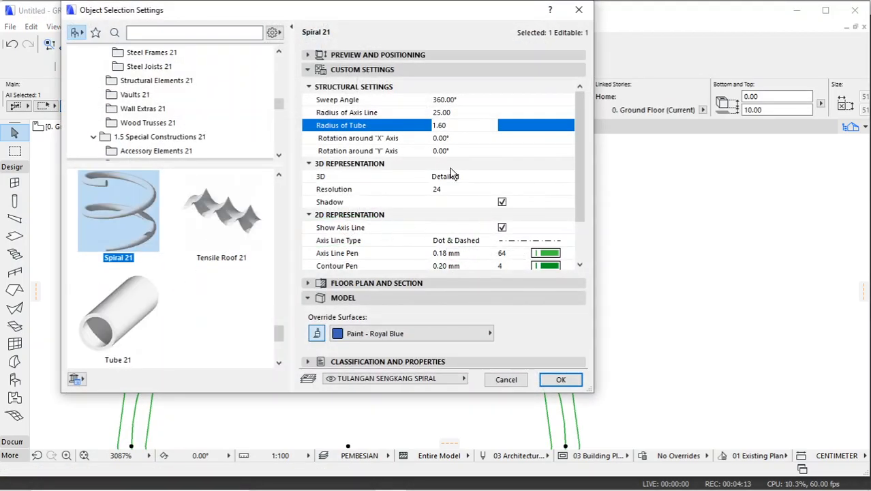
type("0.8")
key("Return")
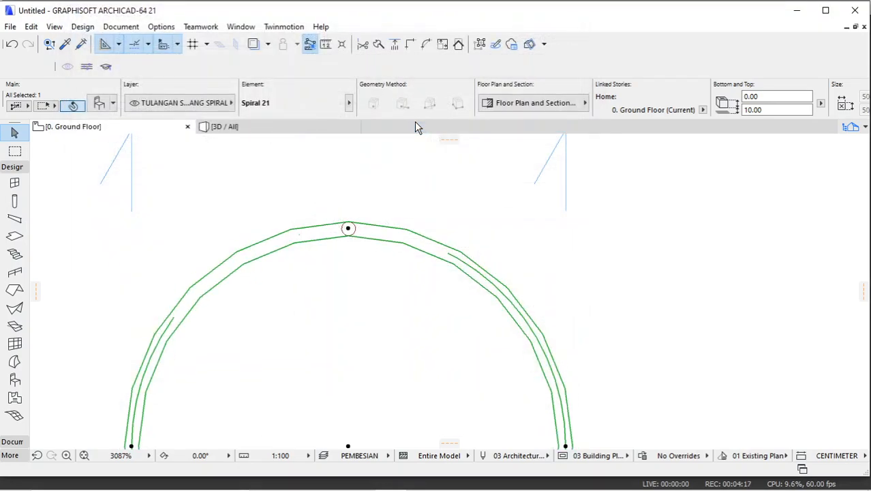
left_click(458, 169)
scroll(370, 229, "down", 2)
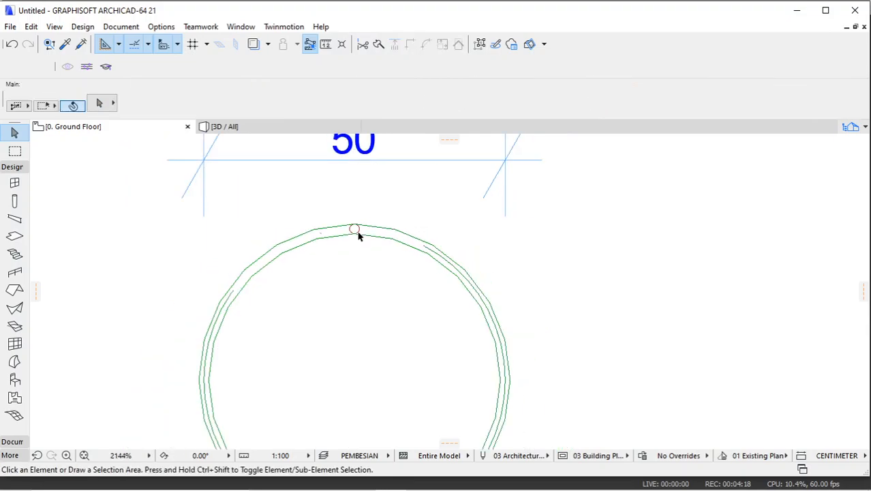
Step: Move the steel column inward on the ground floor plan so its outer edge touches the spiral ring's inner edge
left_click(272, 128)
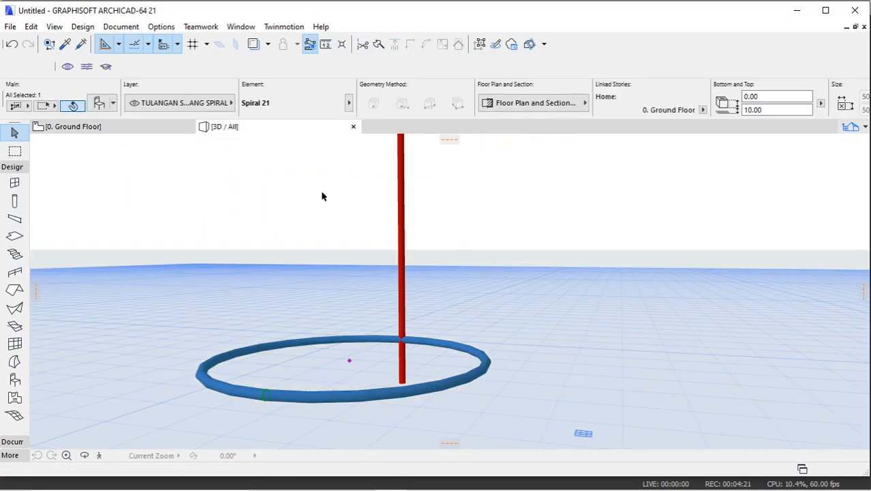
scroll(368, 334, "down", 6)
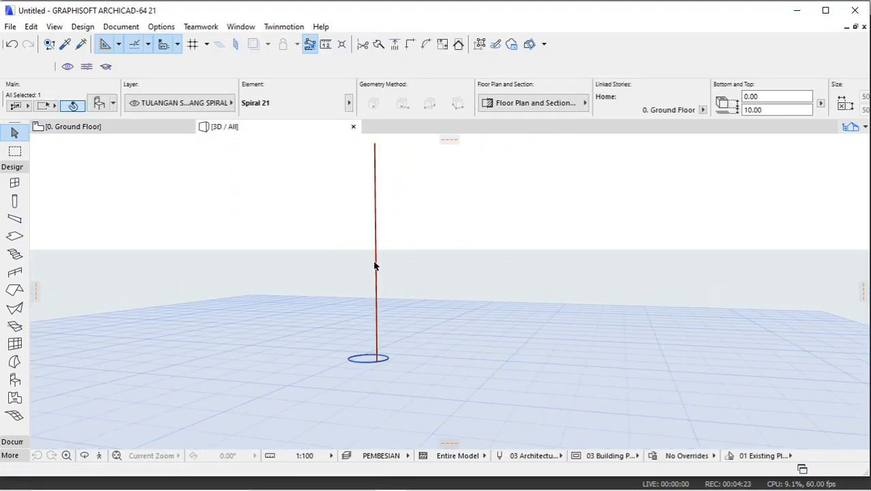
scroll(375, 303, "up", 2)
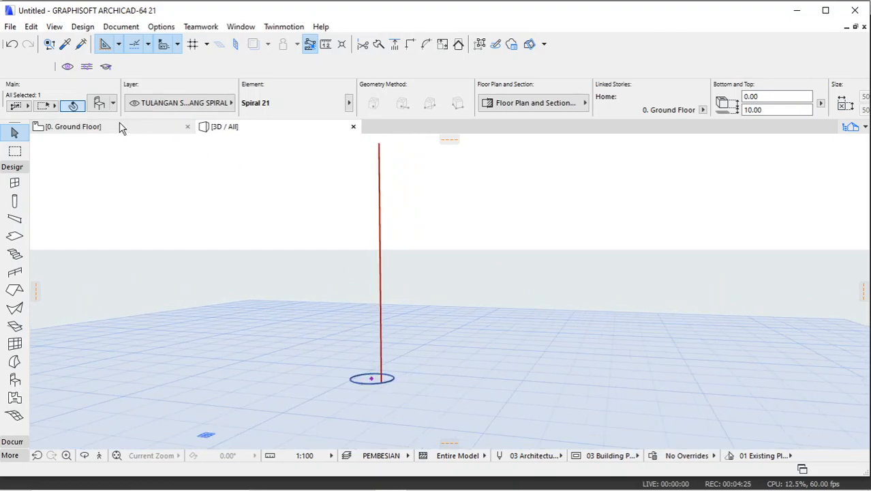
left_click(121, 128)
scroll(356, 233, "up", 5)
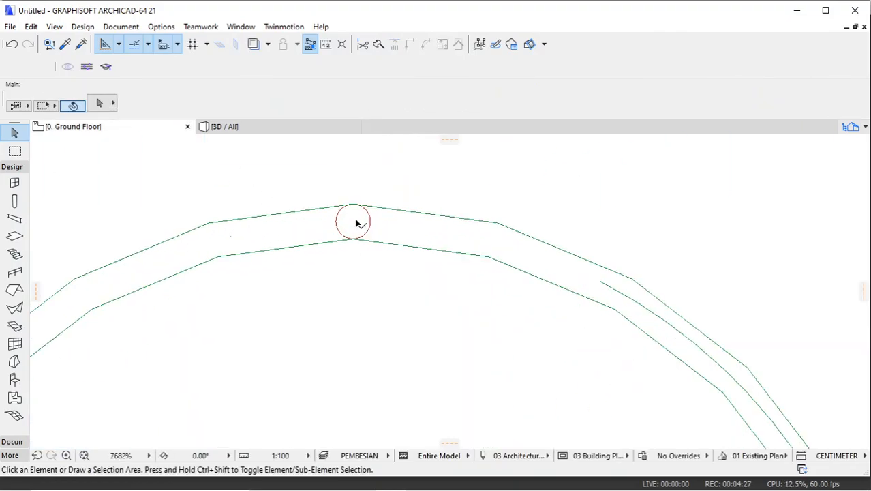
left_click(368, 218)
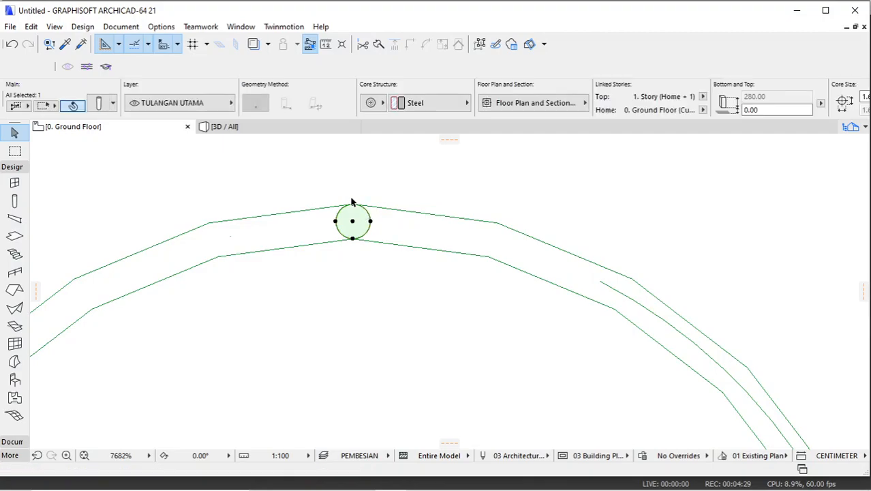
left_click(352, 205)
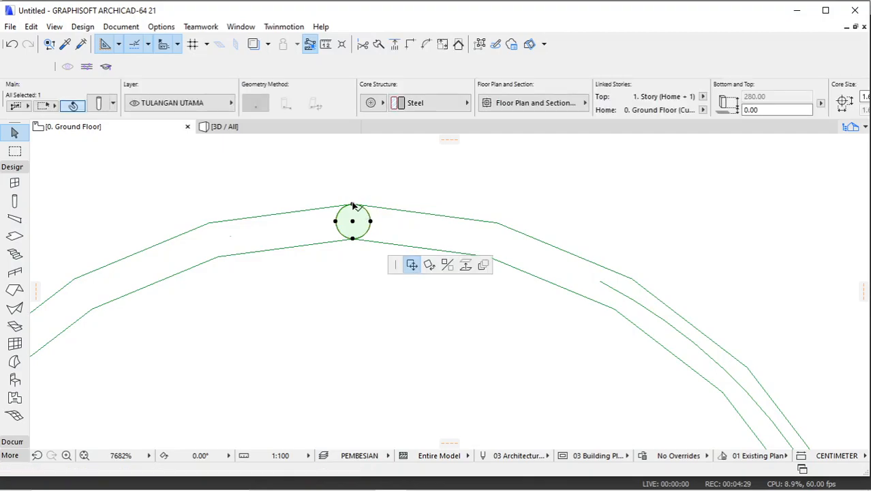
left_click(352, 239)
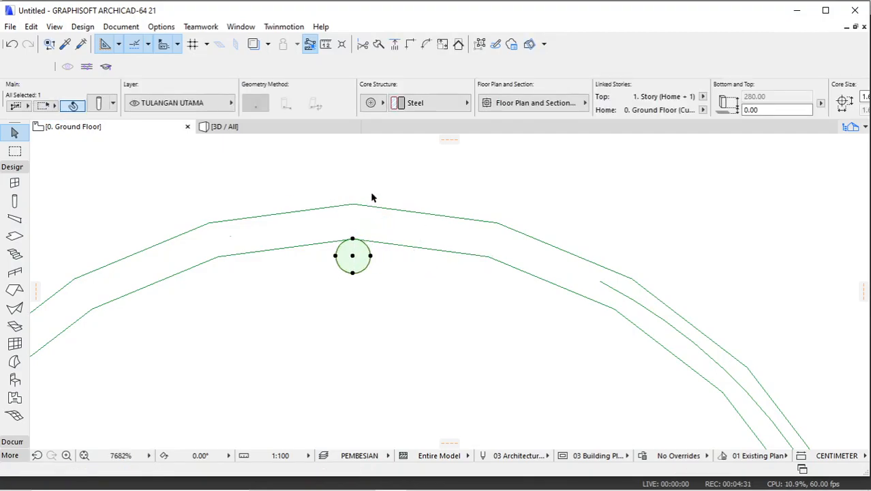
Step: In the 3D view, set up Multiply for the spiral ring using Elevate with the Increment and Spread method
left_click(277, 128)
scroll(377, 394, "up", 10)
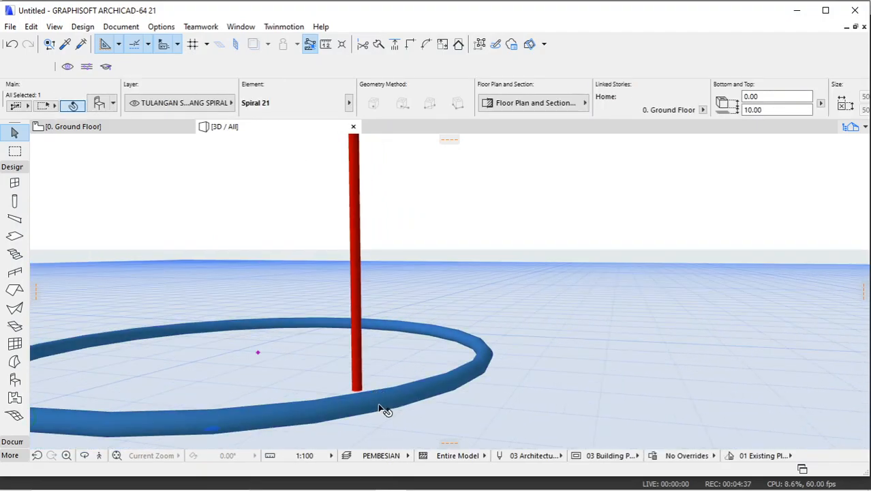
scroll(383, 406, "down", 8)
scroll(420, 356, "up", 3)
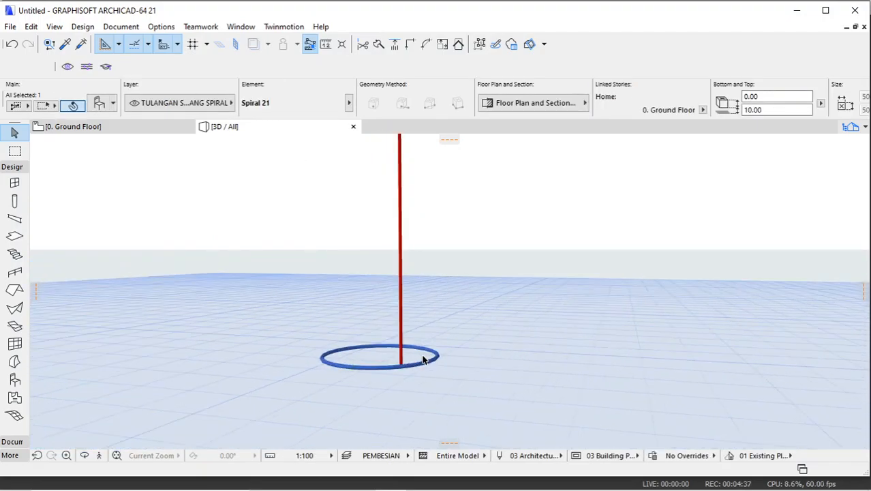
right_click(434, 267)
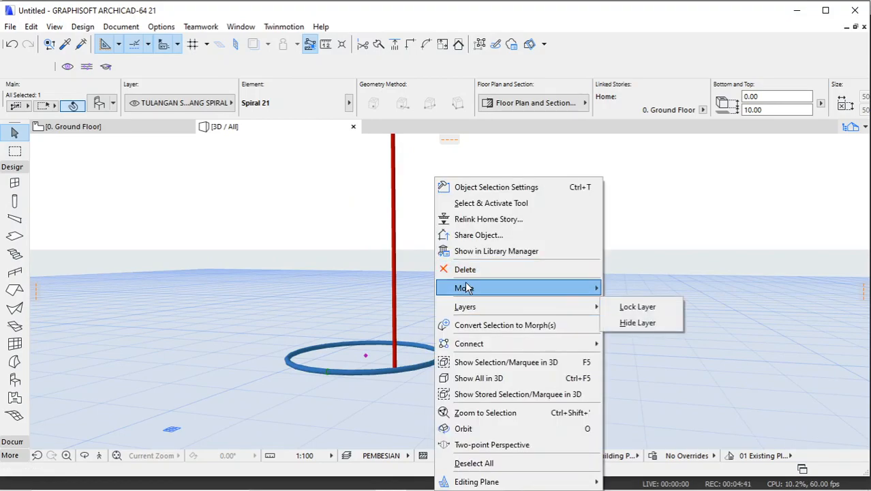
mouse_move(466, 289)
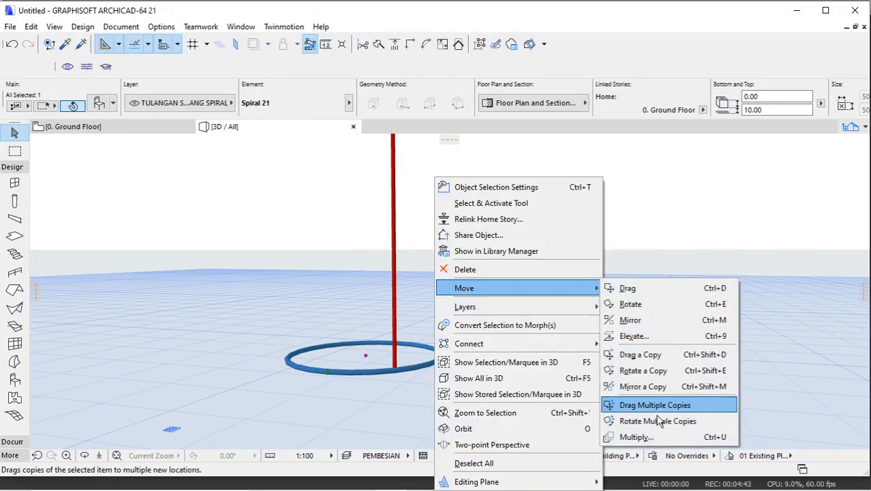
left_click(652, 437)
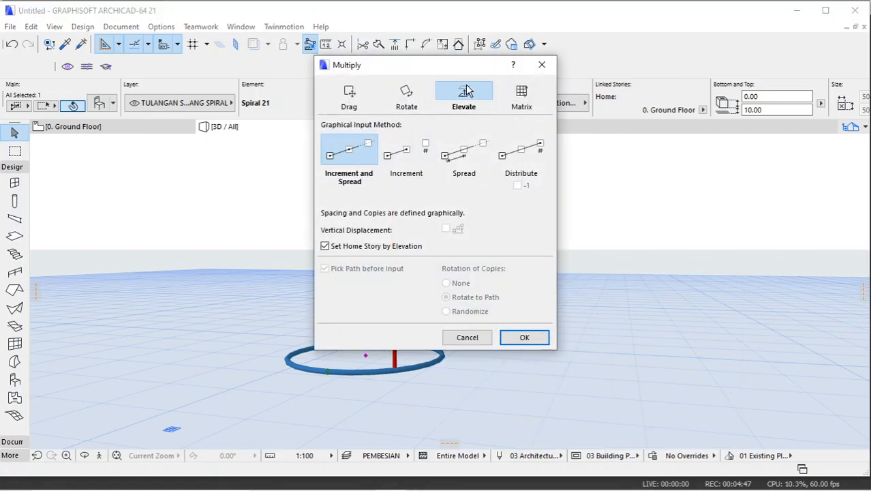
left_click(524, 339)
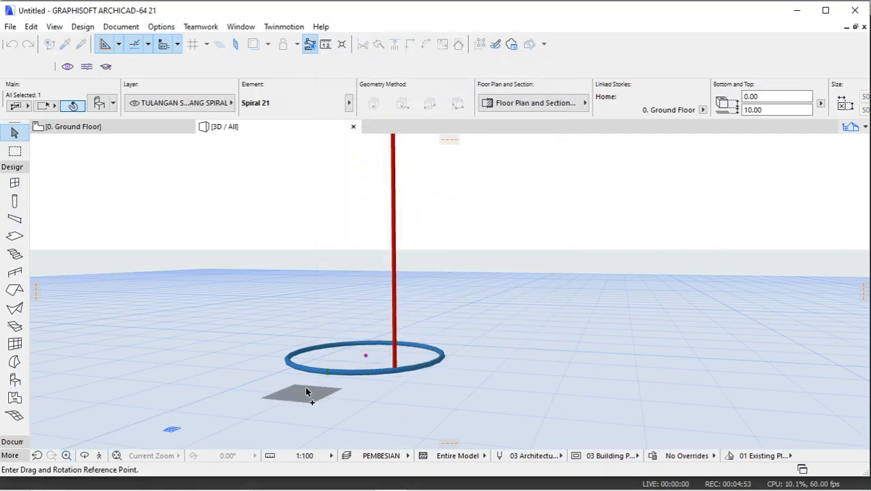
Step: Multiply the ring vertically from its center point at 15 cm spacing up to the top of the column
left_click(366, 356)
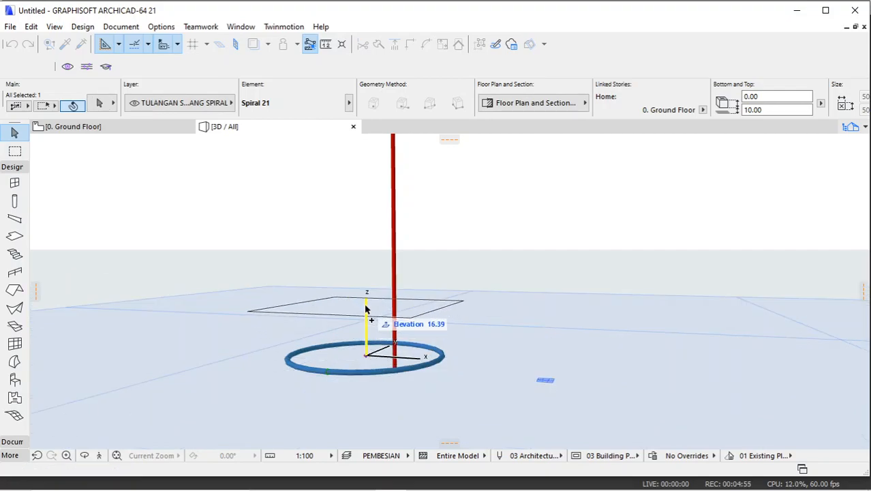
key("Tab")
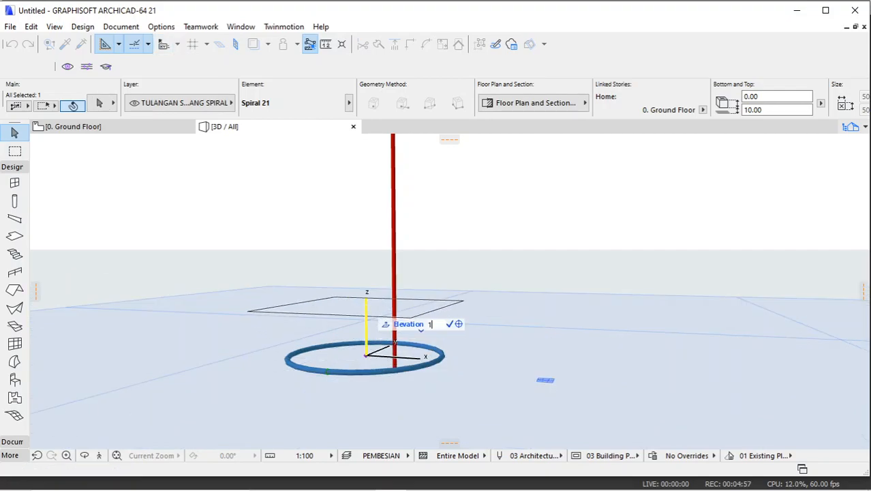
key("Return")
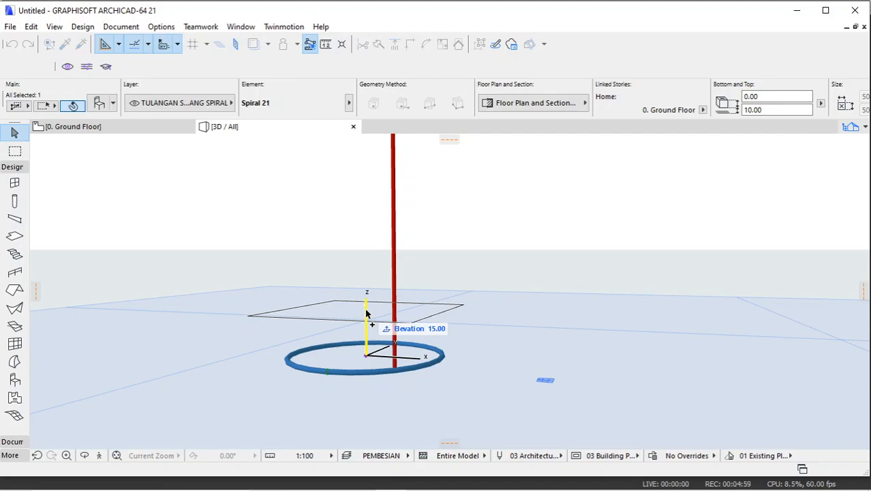
scroll(367, 316, "down", 4)
scroll(371, 265, "down", 3)
scroll(372, 263, "down", 3)
scroll(371, 174, "up", 2)
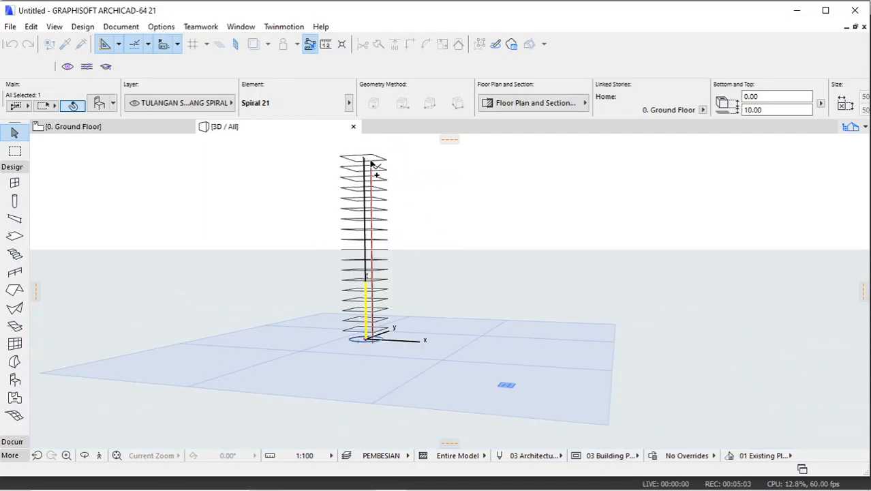
left_click(372, 162)
scroll(387, 158, "up", 2)
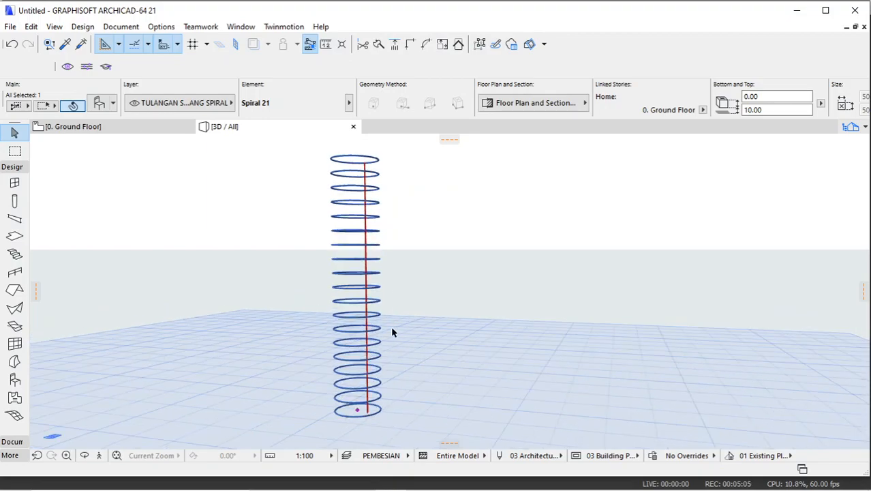
Step: Delete the lowest and the highest spiral rings of the stack
key("Escape")
left_click(376, 413)
left_click(369, 158, "shift")
right_click(418, 165)
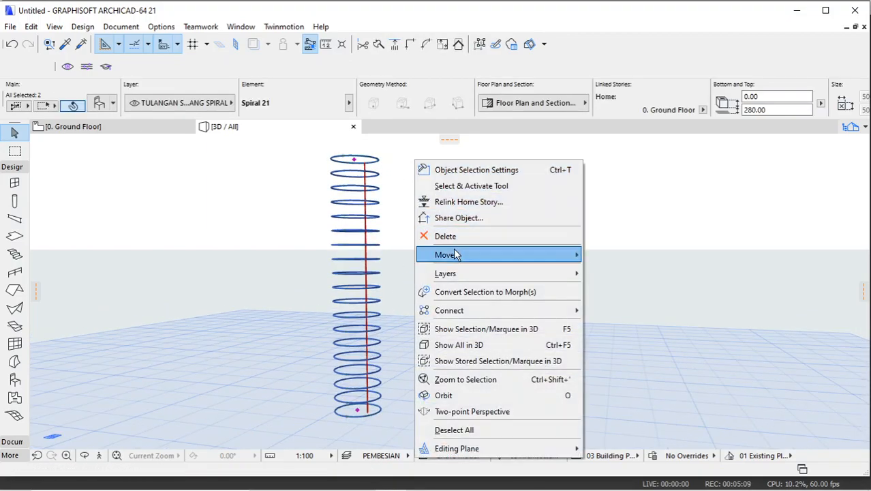
left_click(453, 239)
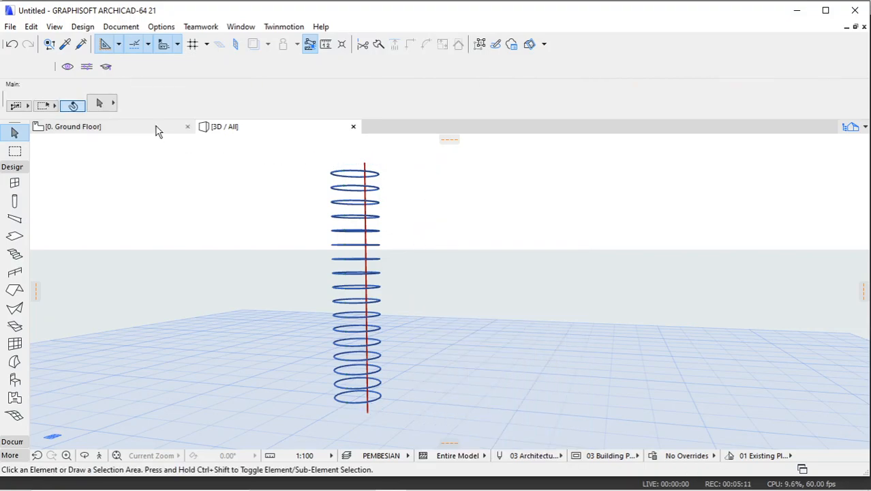
Step: Select the column in the ground floor plan and set up Multiply with Rotate, Increment and Spread, and a vertical displacement of 0
left_click(73, 127)
left_click(370, 252)
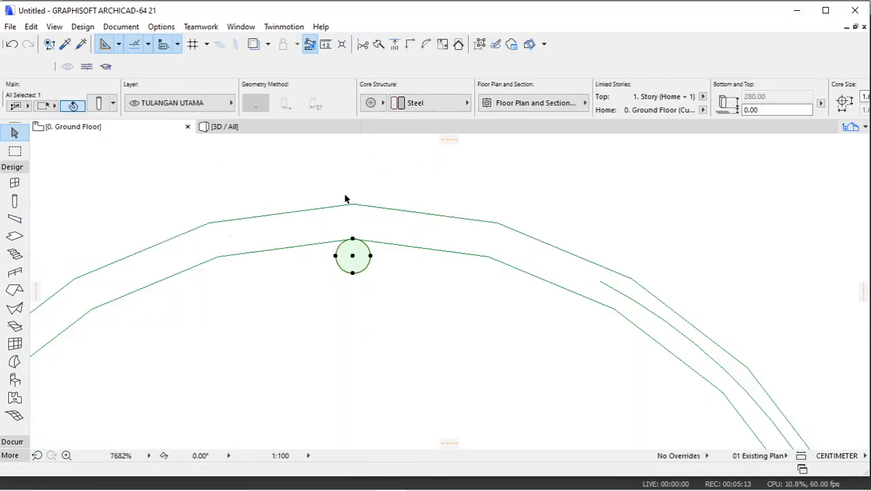
scroll(345, 198, "down", 5)
scroll(423, 203, "down", 2)
scroll(420, 224, "up", 1)
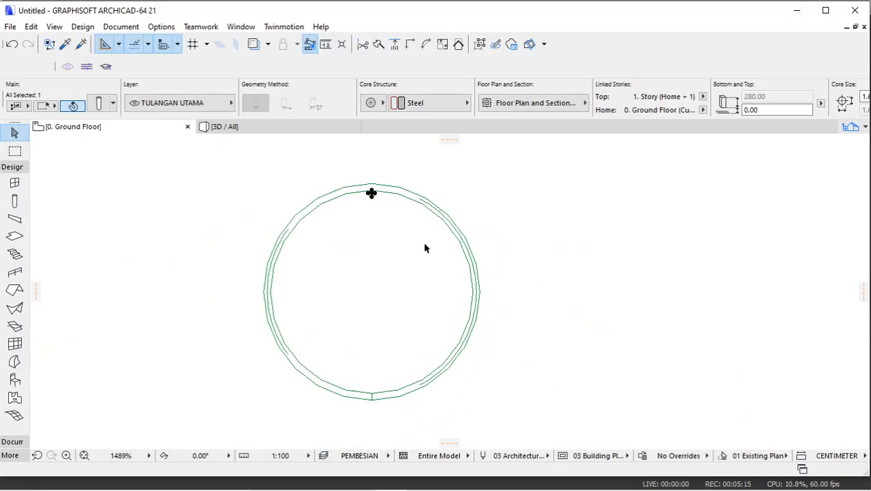
right_click(461, 184)
mouse_move(510, 311)
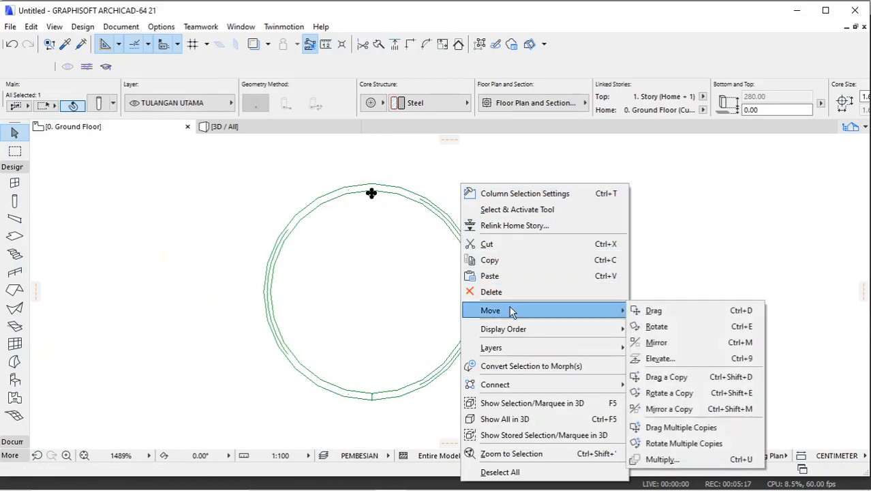
left_click(663, 459)
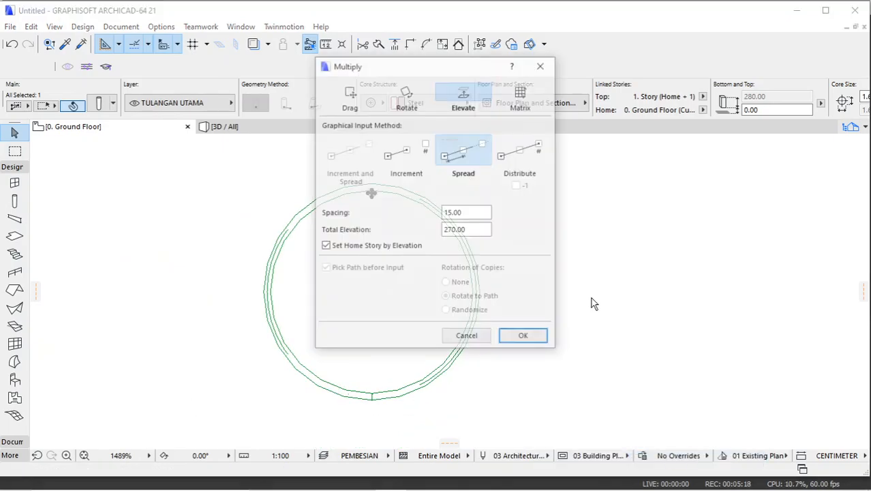
left_click(409, 97)
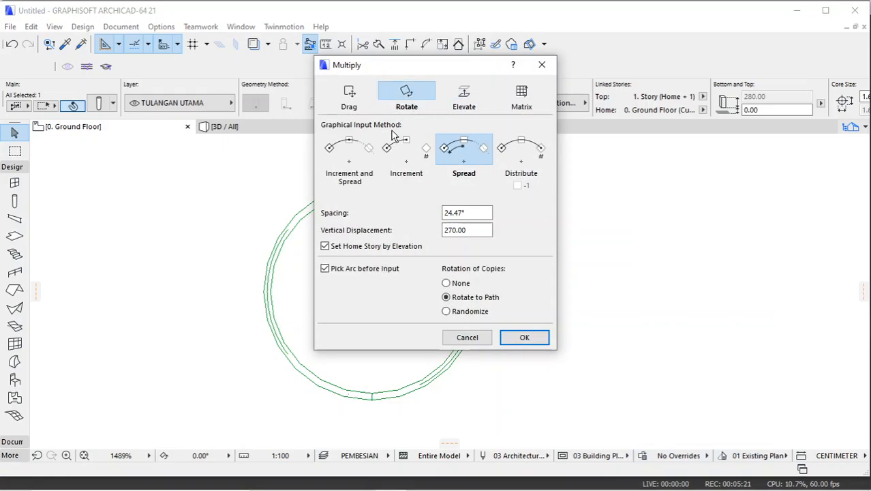
left_click(349, 150)
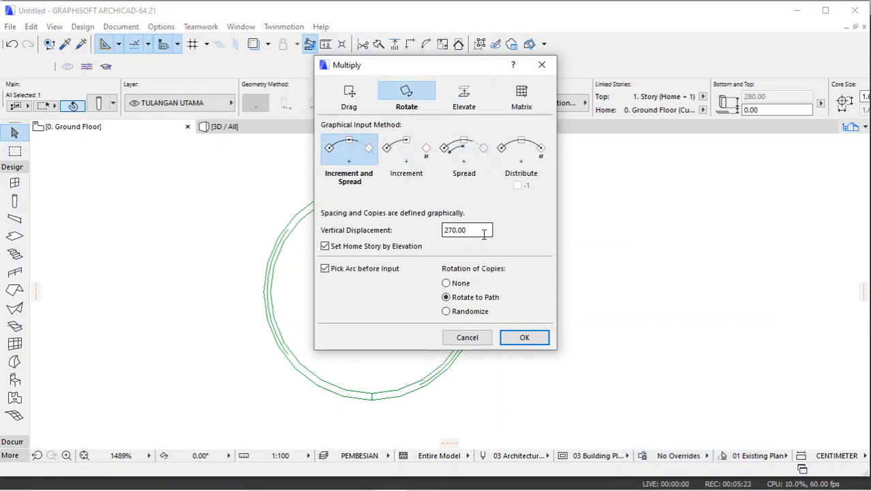
left_click_drag(482, 229, 423, 235)
type("36")
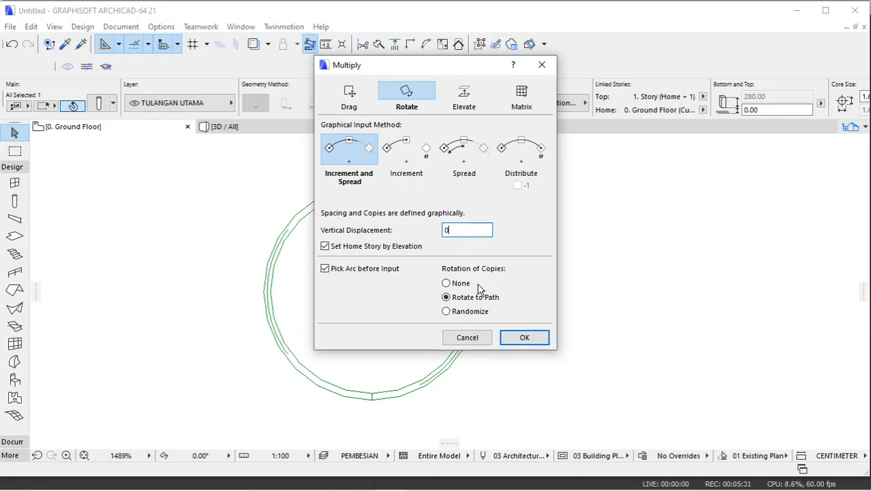
left_click(507, 334)
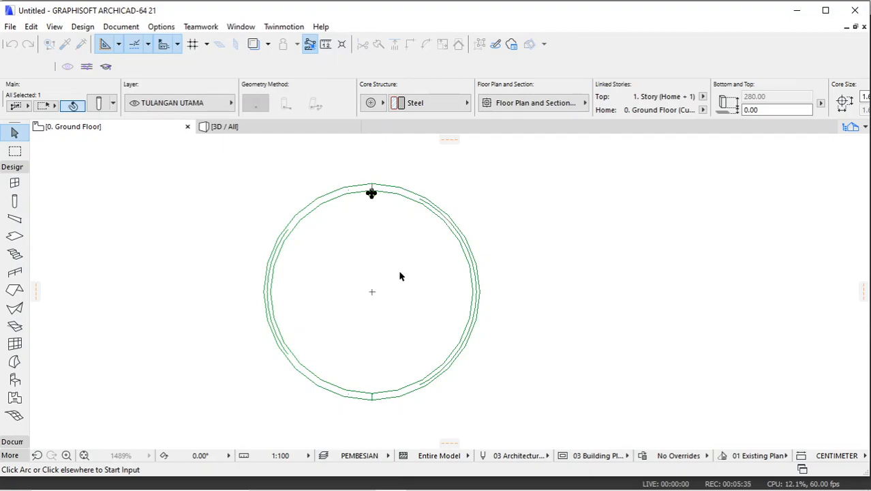
left_click(372, 293)
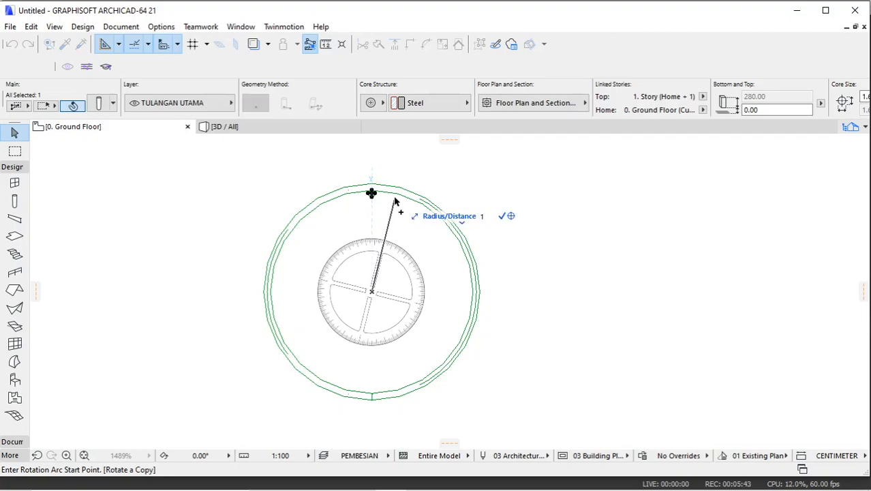
left_click(386, 230)
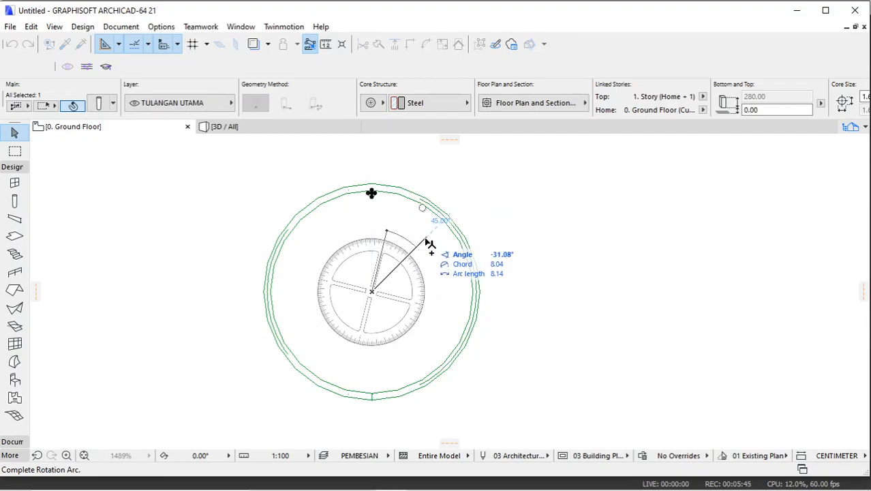
left_click(390, 227)
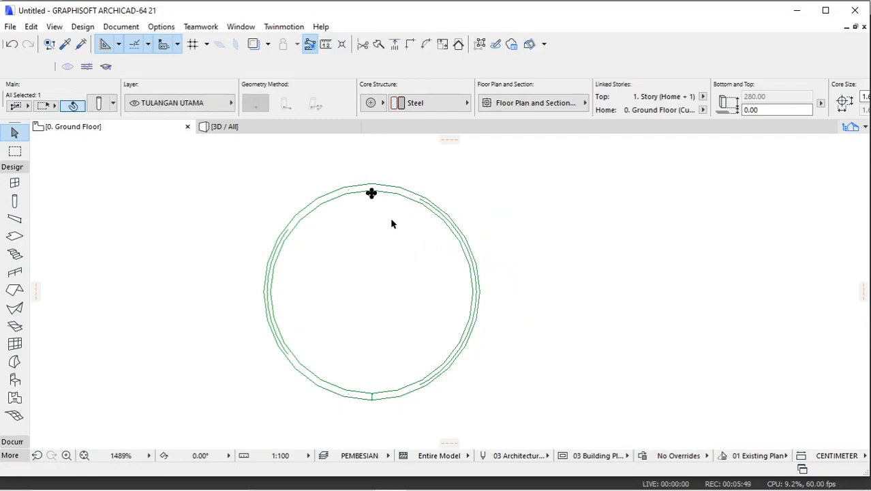
Step: Set up Multiply for the selected main bar with Rotate, Increment and Spread, and copies rotated to the path
right_click(417, 161)
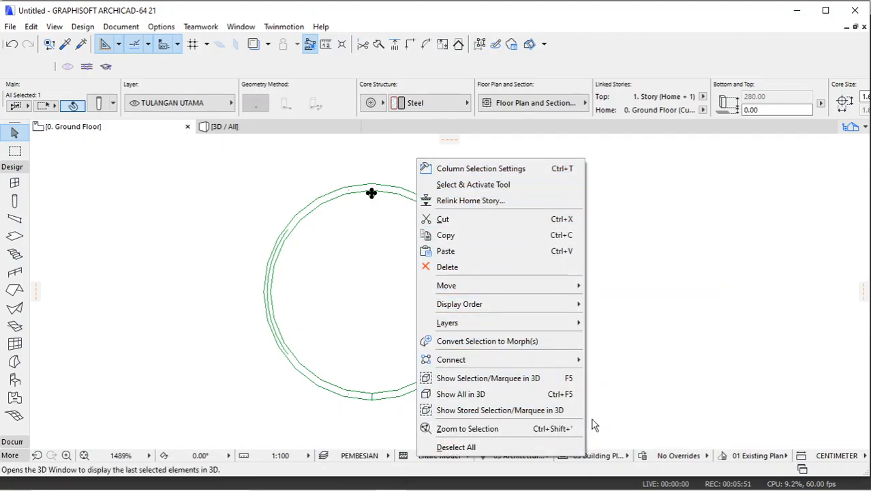
mouse_move(573, 284)
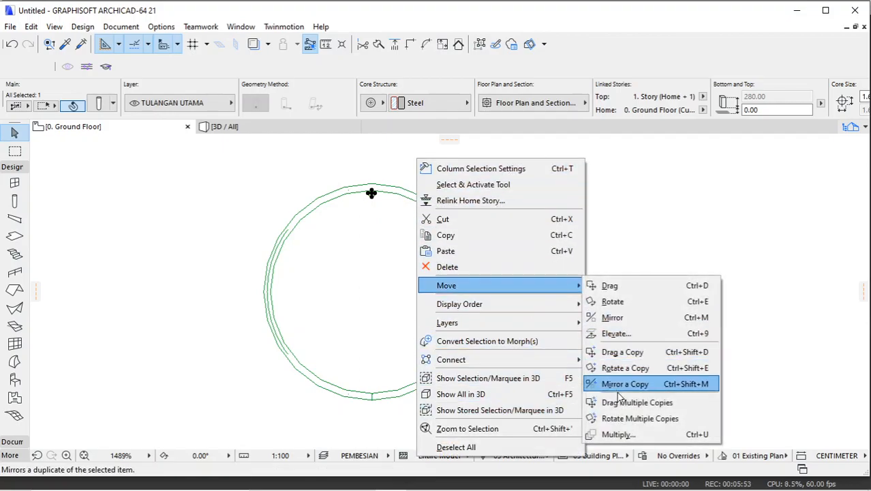
left_click(615, 435)
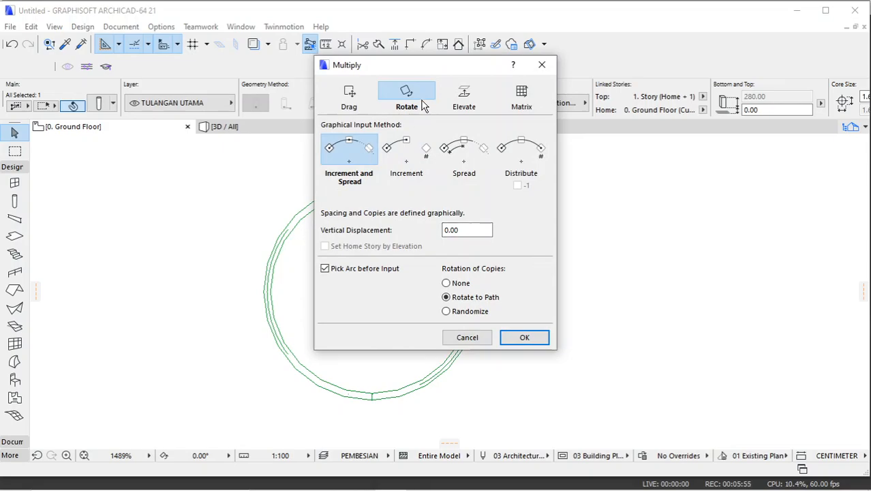
left_click(521, 338)
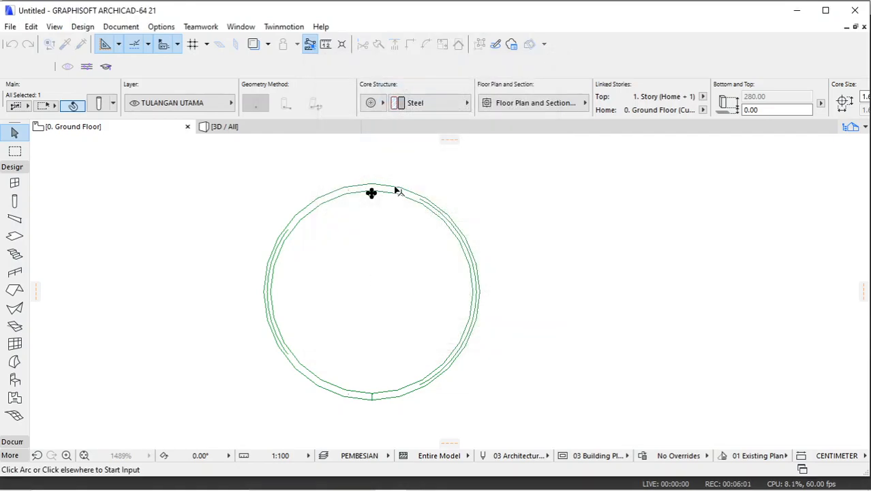
Step: Multiply the main bar around the ring's center through a full circle, defining the spacing between copies by arc length
left_click(372, 293)
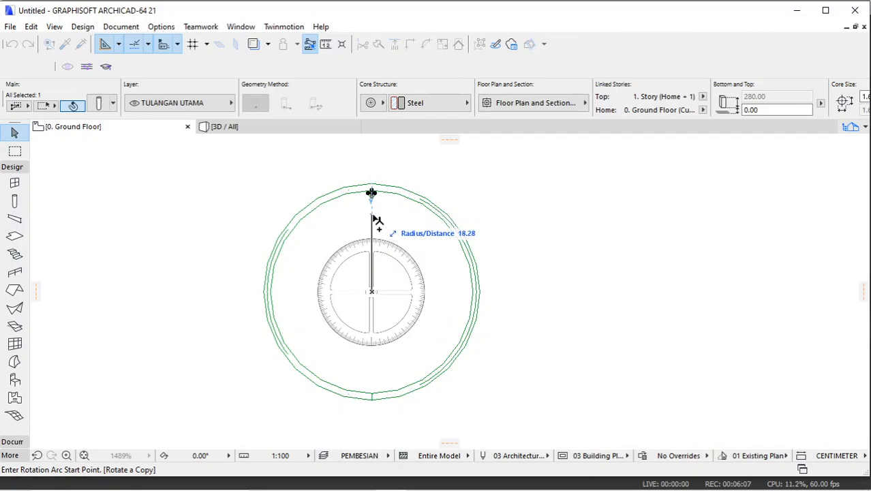
left_click(371, 193)
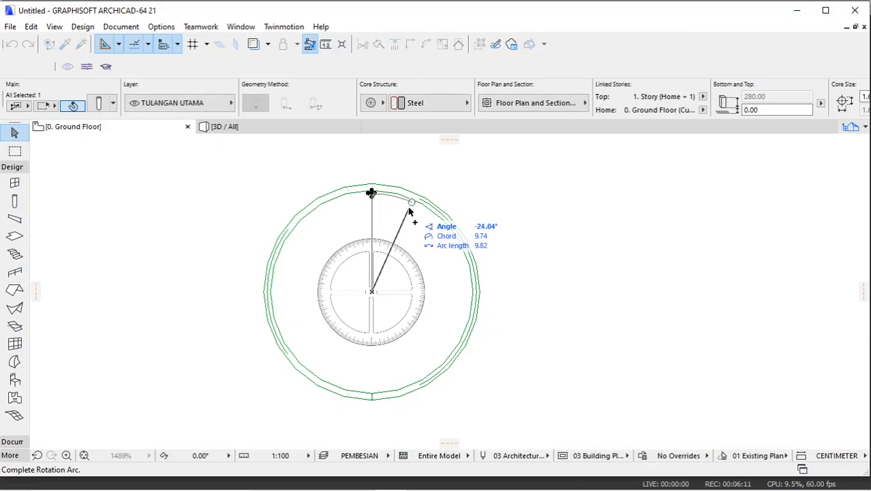
key("Tab")
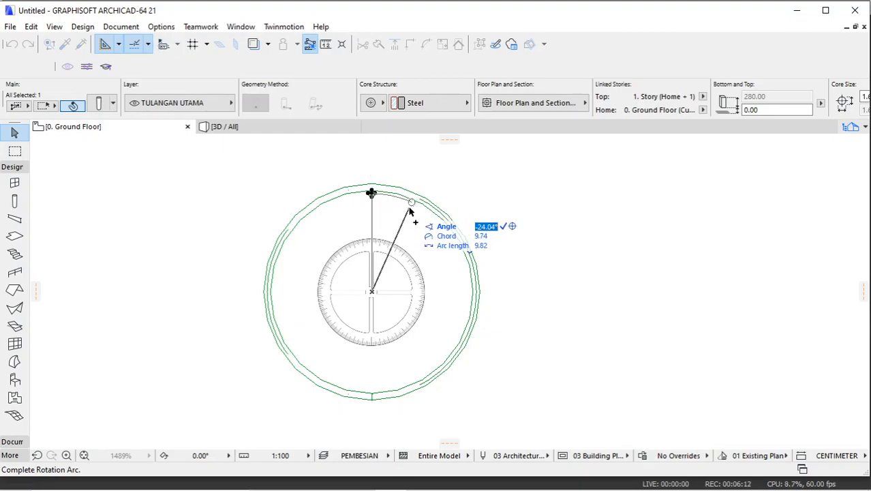
left_click(482, 246)
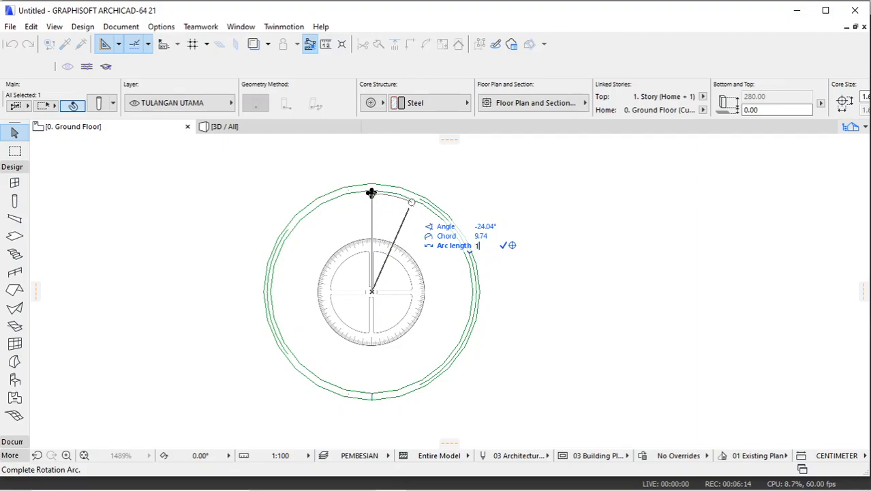
key("Return")
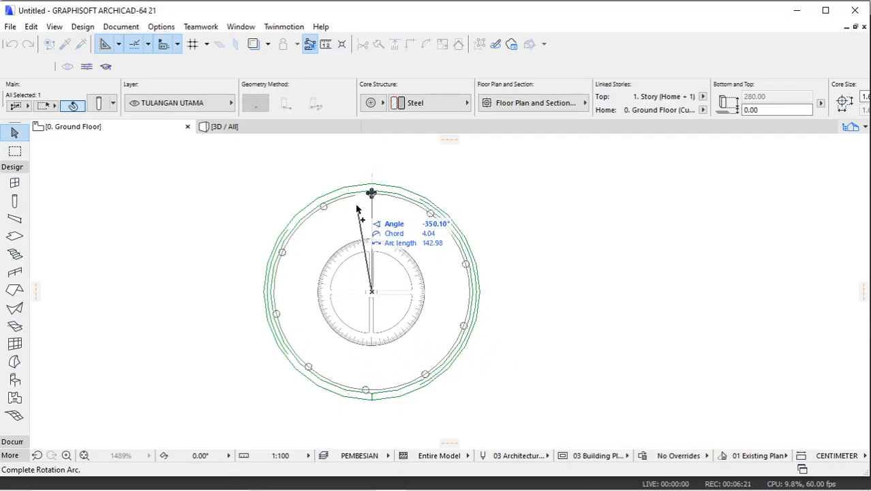
right_click(357, 208)
key("Escape")
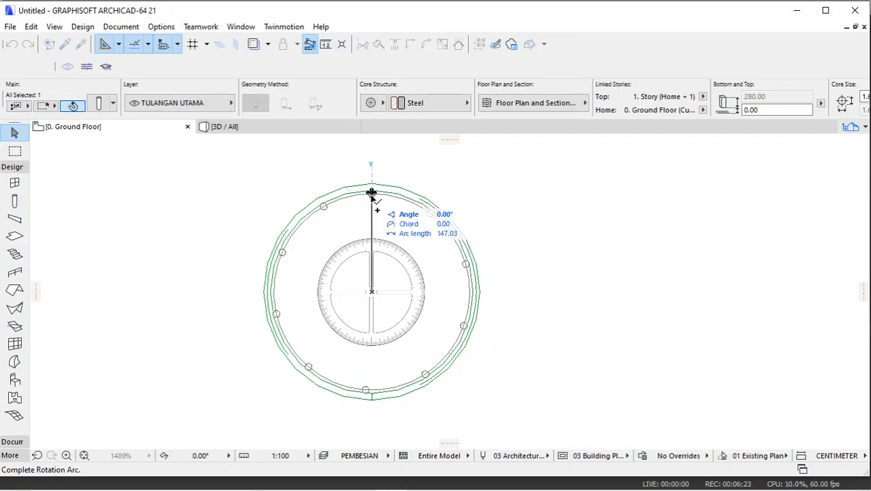
left_click(371, 193)
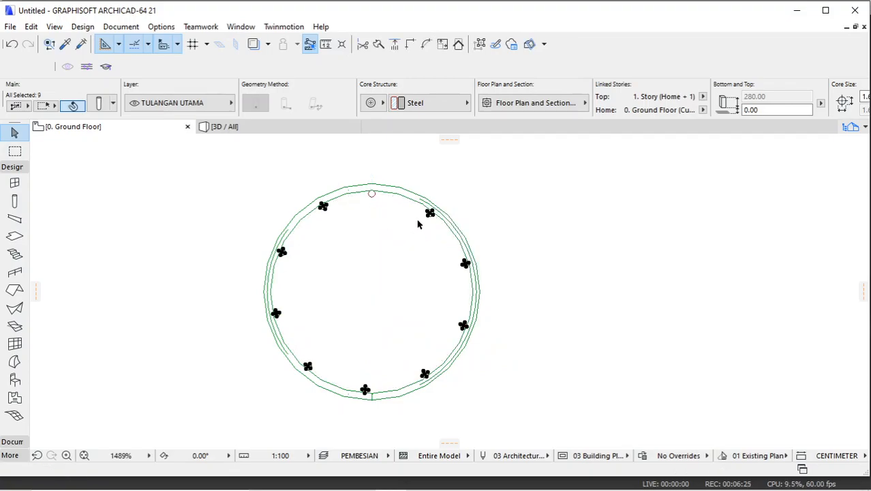
left_click(472, 190)
Step: Examine the column's main bars and stirrup rings in the 3D view from several angles and distances
scroll(386, 222, "up", 1)
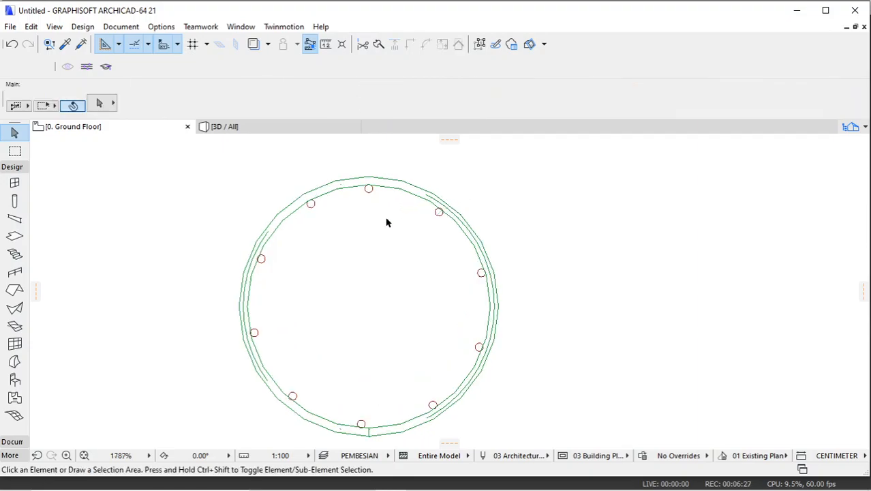
middle_click_drag(386, 222, 395, 207)
left_click(254, 125)
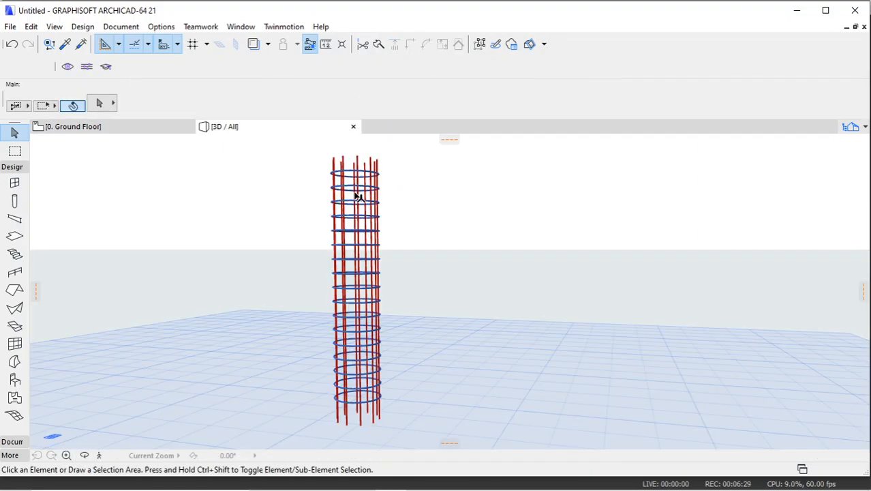
middle_click_drag(408, 212, 437, 322, "shift")
scroll(386, 292, "up", 5)
left_click_drag(294, 232, 325, 184)
scroll(384, 278, "down", 3)
left_click_drag(368, 251, 214, 195)
Step: In the ground floor plan, set the Spiral 21 object defaults to a 25 cm axis line radius and 0.8 cm tube radius
left_click(140, 126)
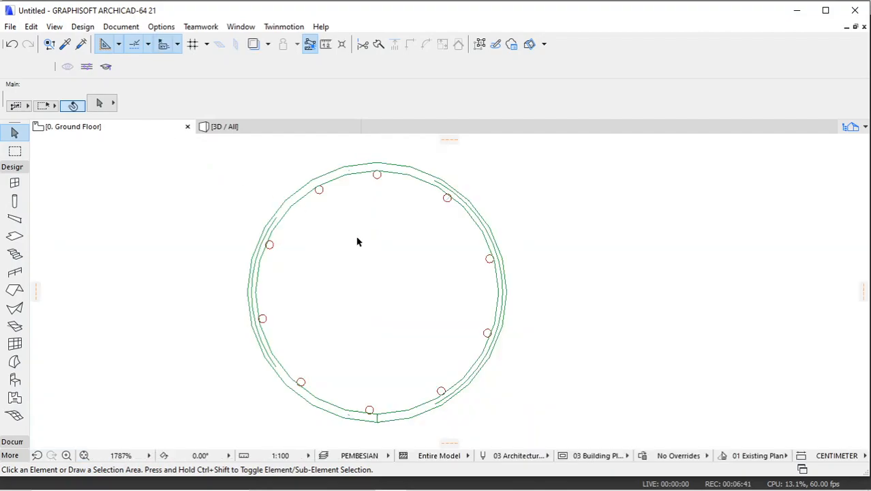
scroll(199, 201, "down", 3)
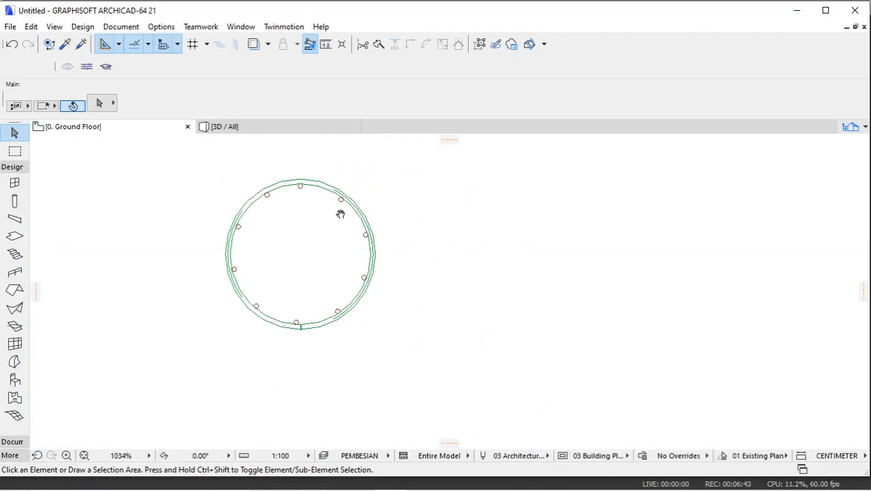
middle_click_drag(343, 214, 284, 218)
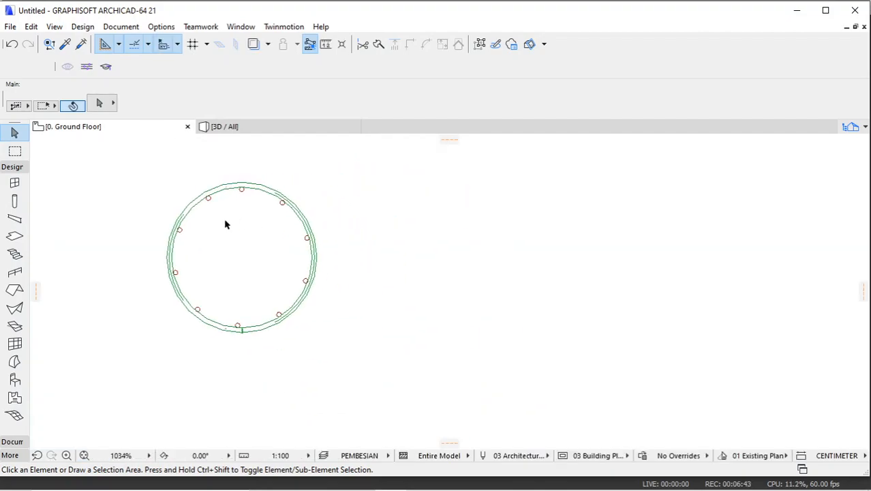
left_click(15, 380)
key("ctrl+t")
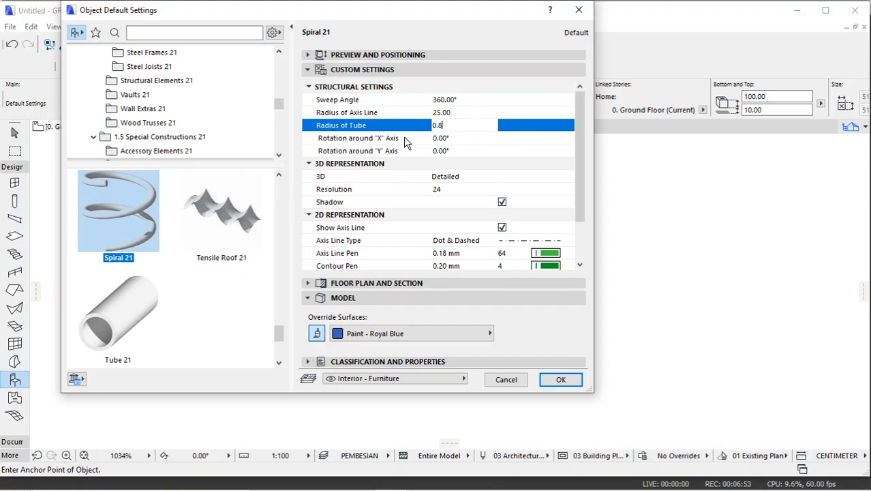
left_click(460, 113)
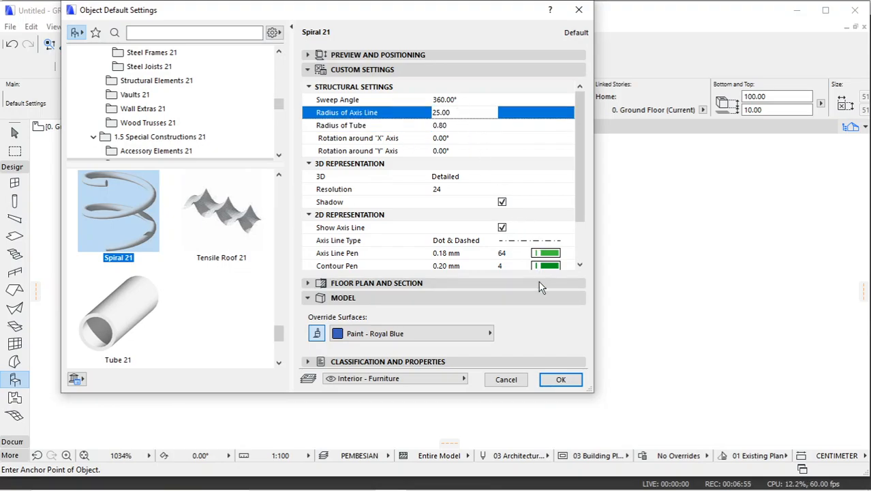
left_click(560, 380)
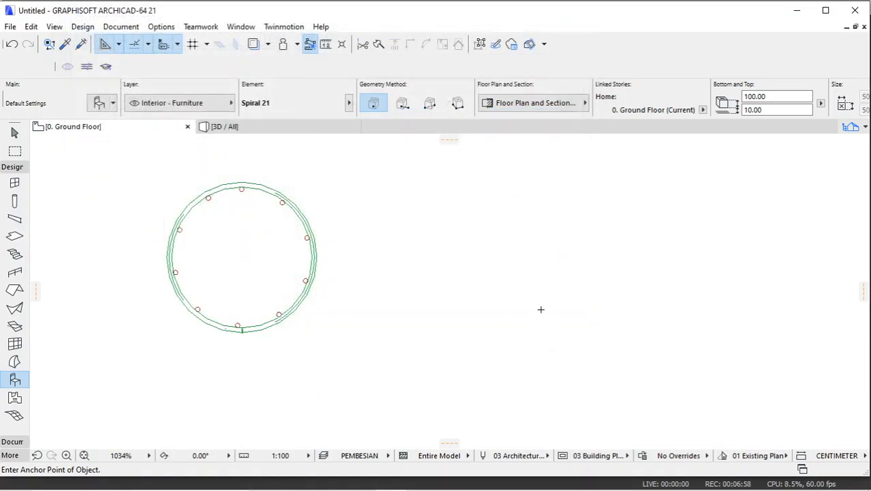
Step: Place a Spiral 21 object on the ground floor plan beside the ring that already has main bars
left_click(492, 244)
key("Escape")
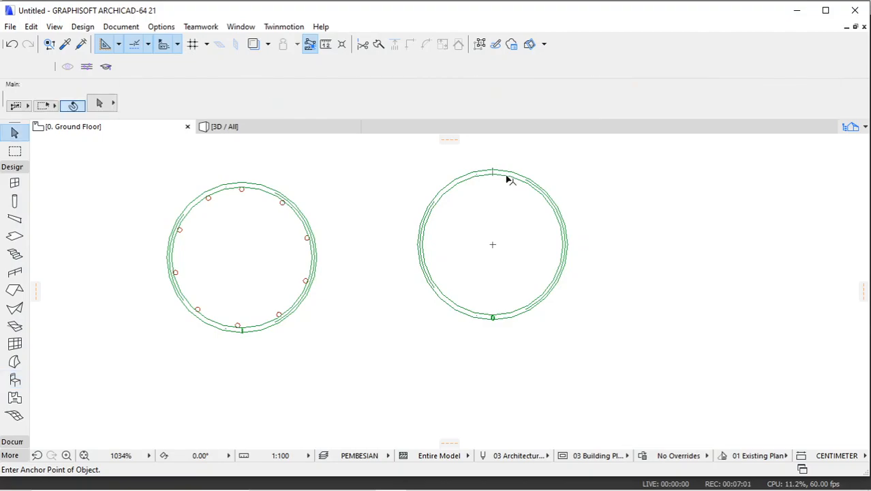
scroll(498, 272, "up", 2)
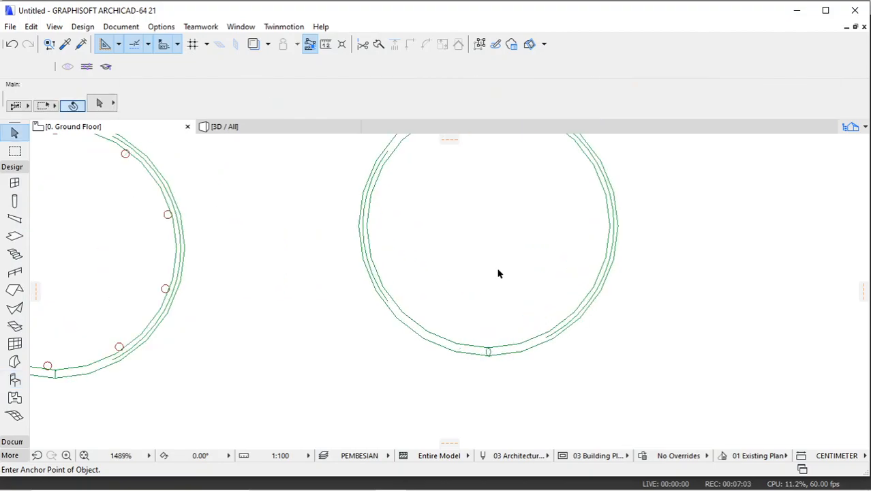
scroll(488, 300, "down", 2)
scroll(264, 344, "up", 5)
scroll(264, 345, "up", 1)
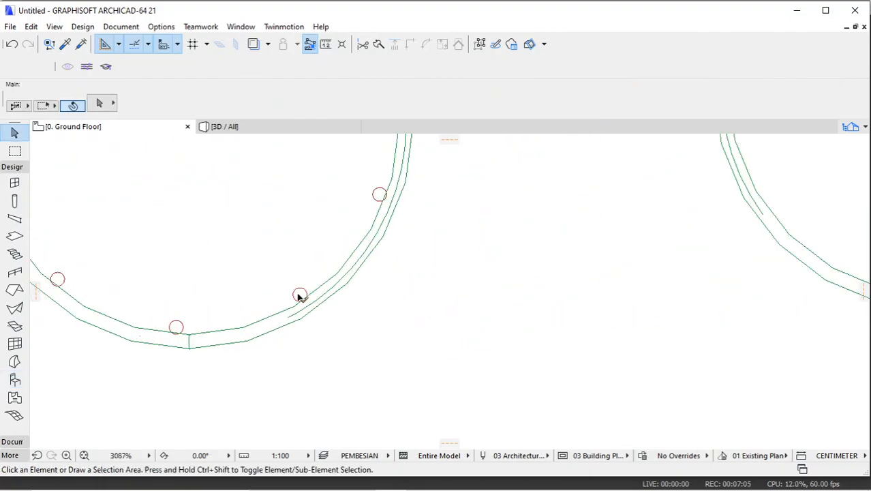
scroll(506, 238, "down", 10)
scroll(506, 237, "up", 3)
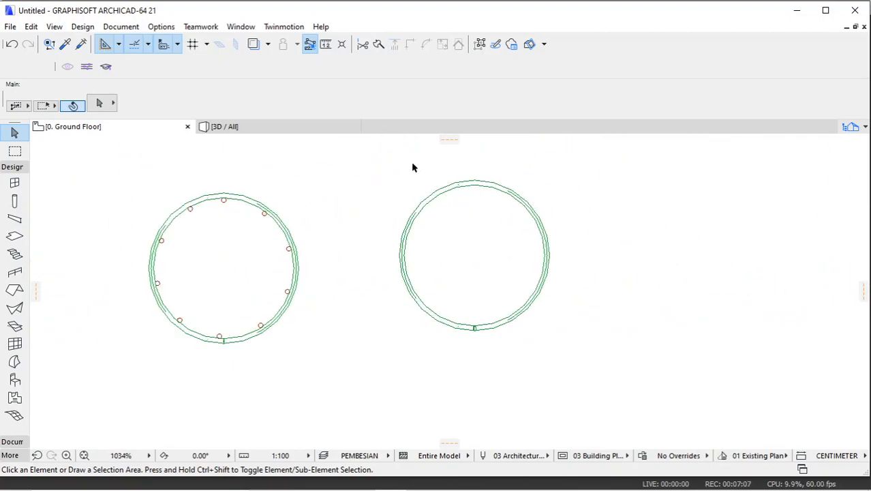
Step: In the 3D view, flatten the new spiral to its base and raise it to a height of 15 cm
left_click(296, 128)
scroll(402, 248, "down", 2)
scroll(418, 364, "up", 4)
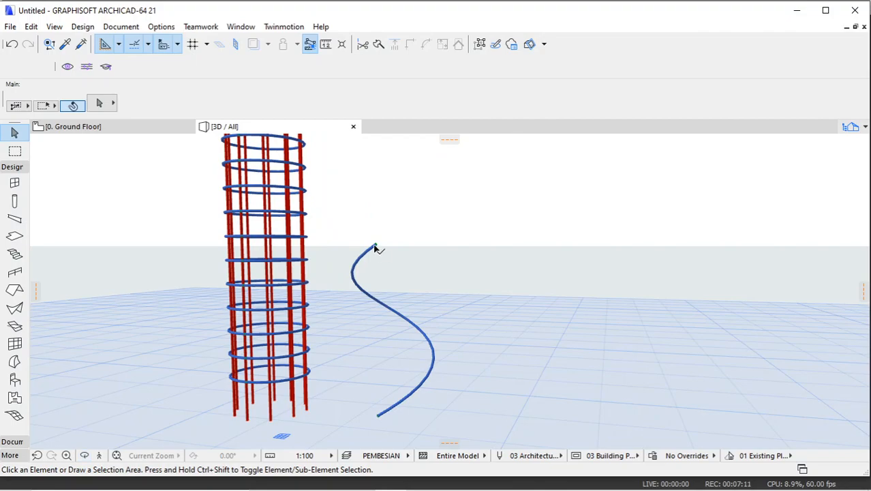
left_click(377, 246)
left_click(377, 246)
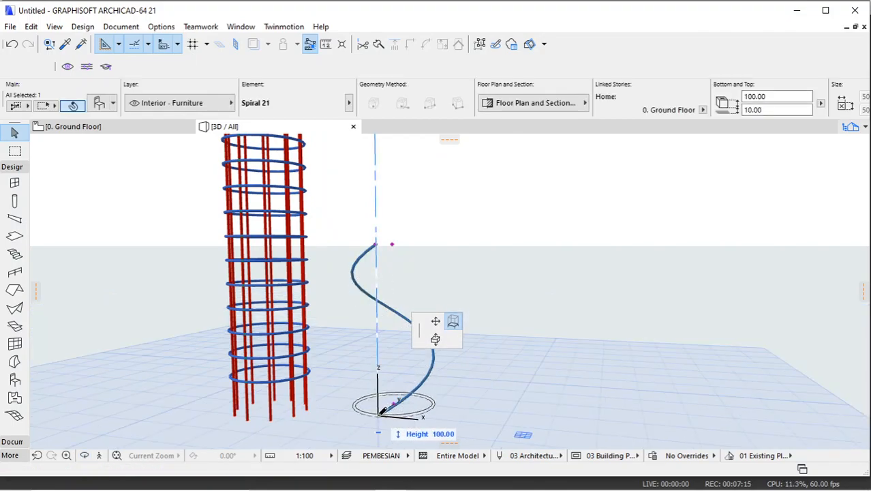
left_click(383, 411)
left_click(395, 406)
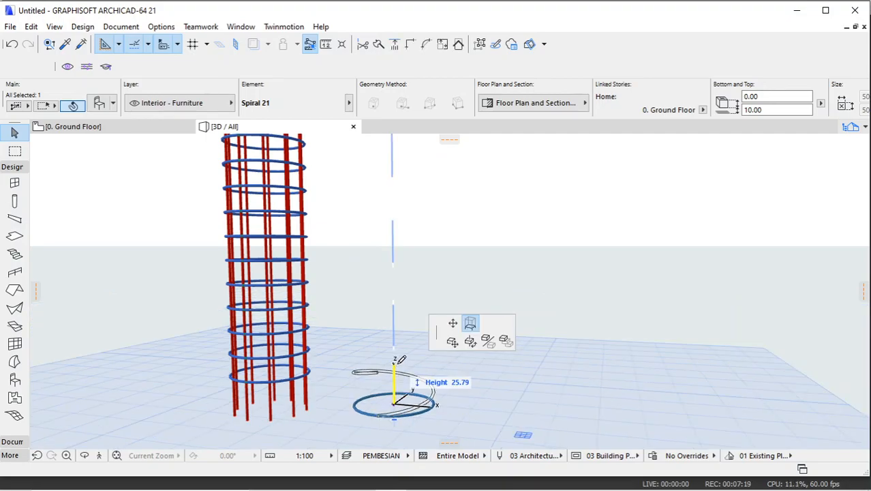
key("Return")
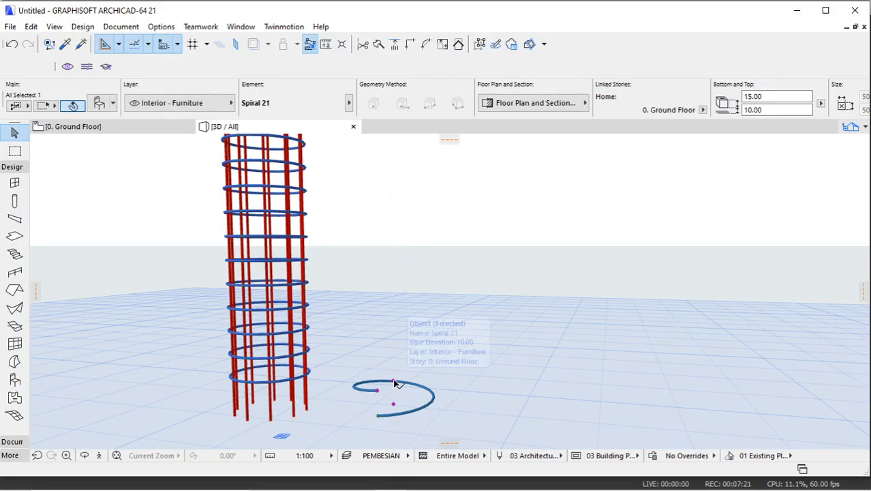
Step: In the ground floor plan, drag a copy of a main bar from the first ring onto the new spiral's inner edge
left_click(94, 130)
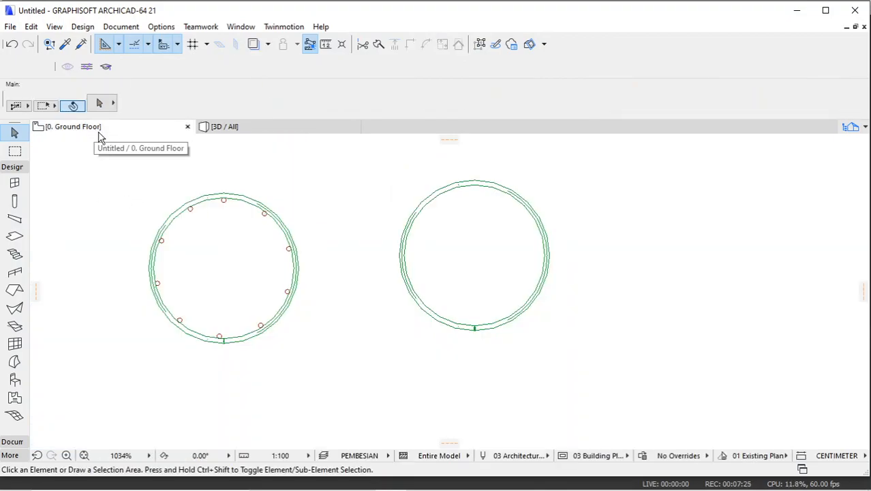
scroll(282, 286, "up", 4)
left_click(278, 284)
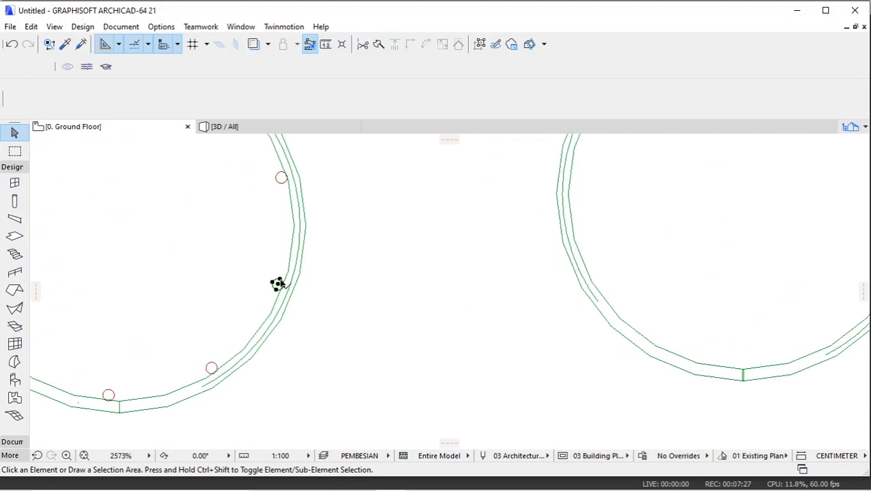
right_click(361, 194)
mouse_move(408, 315)
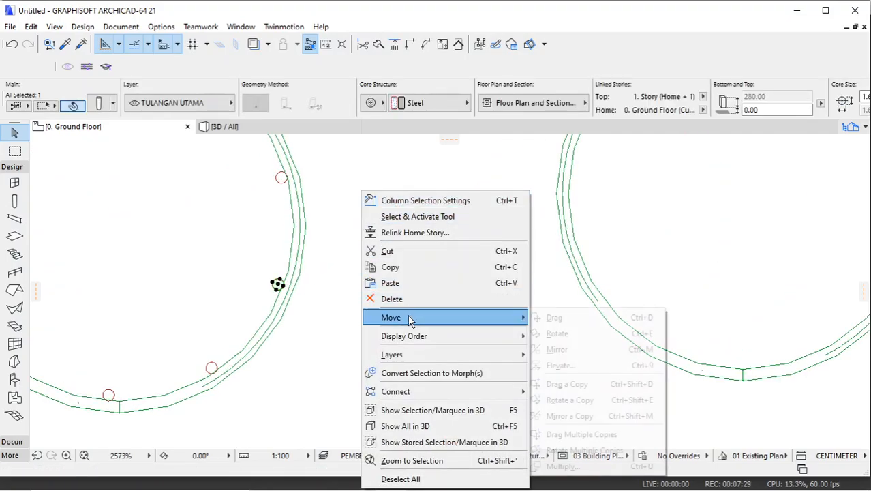
left_click(569, 385)
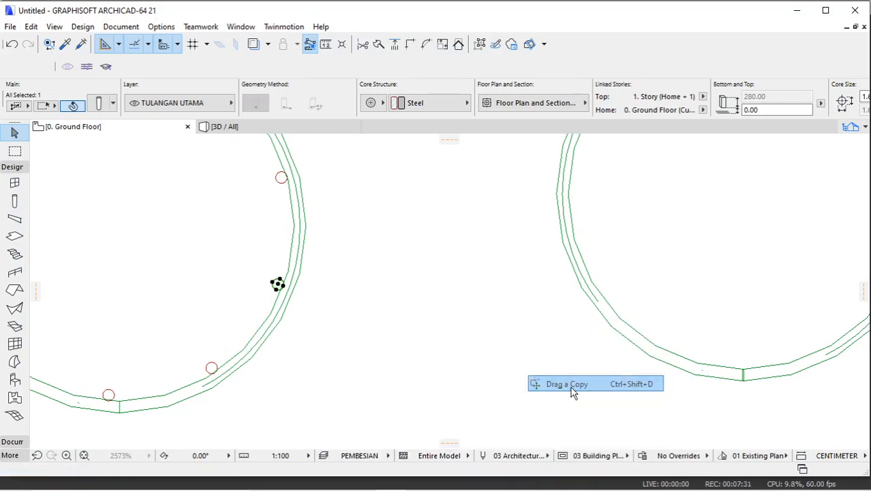
left_click(279, 285)
scroll(276, 289, "down", 3)
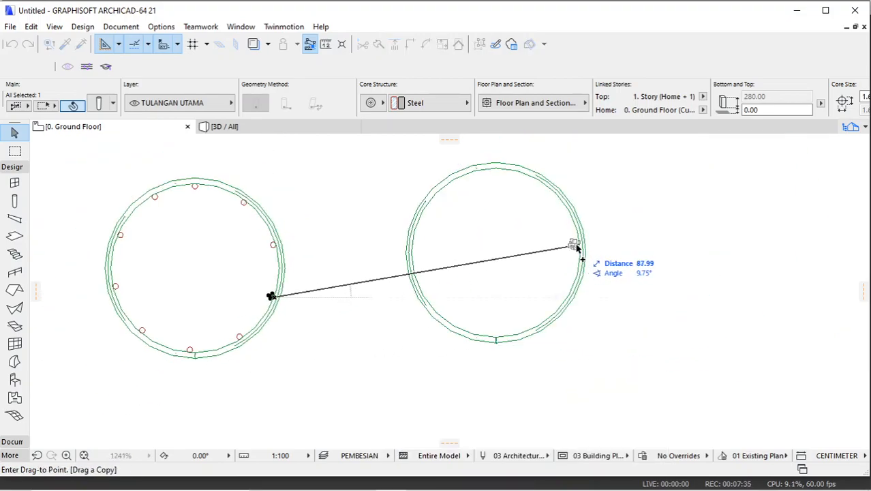
left_click(580, 243)
Step: Move the copied main bar so its center lies on the middle line of the new spiral
scroll(580, 244, "up", 10)
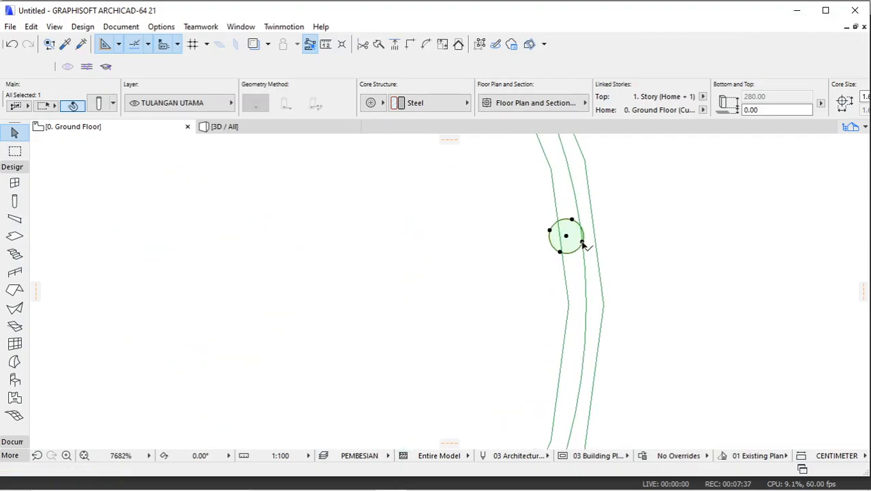
left_click(549, 233)
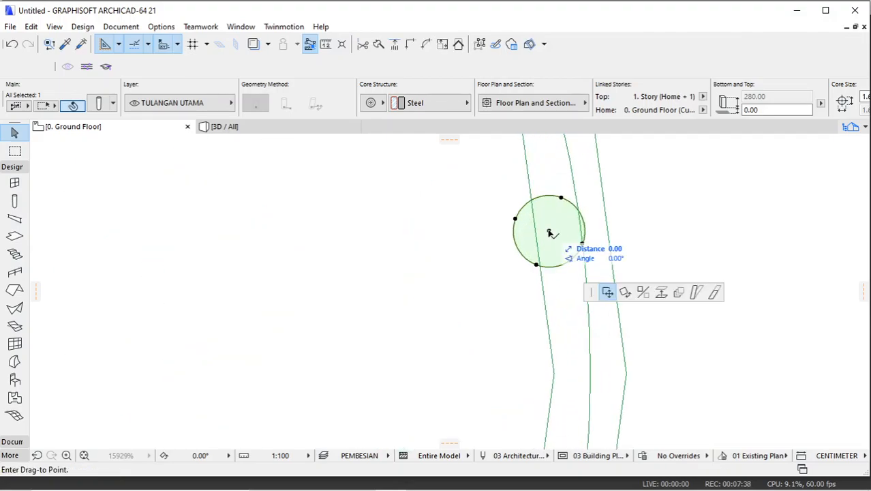
left_click(583, 245)
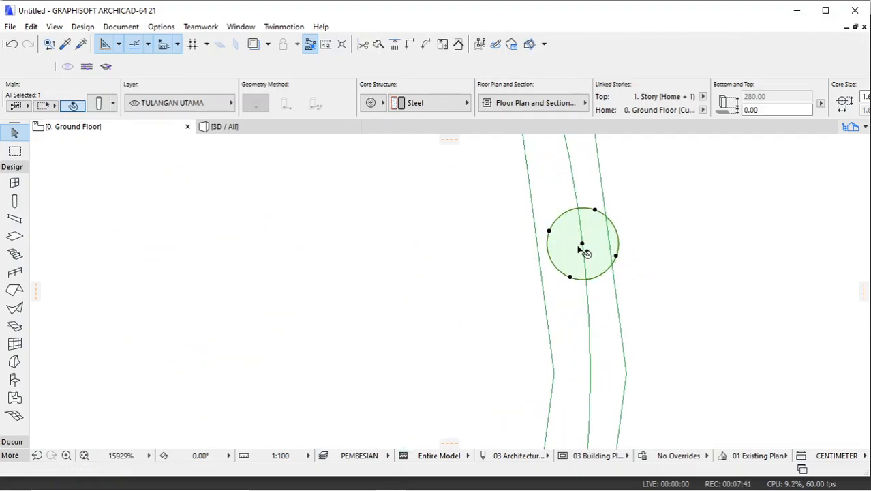
Step: Delete the copied main bar from the middle line of the new spiral
scroll(524, 258, "down", 3)
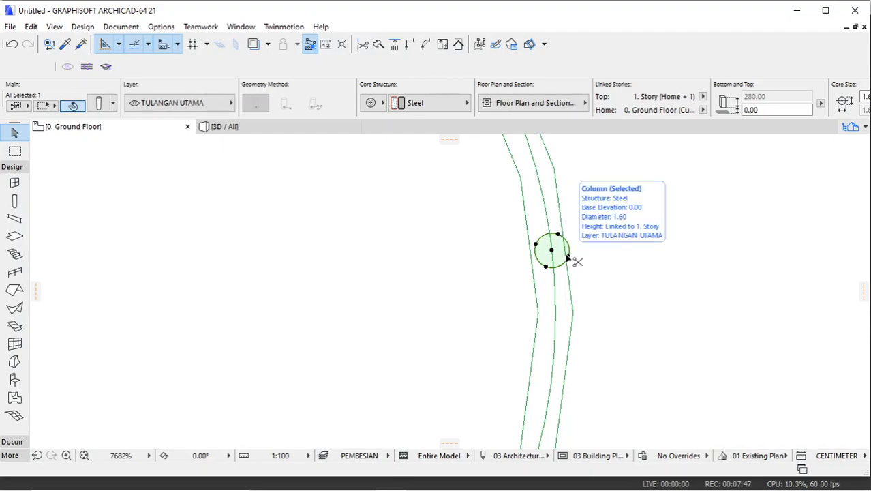
right_click(698, 235)
left_click(721, 300)
scroll(577, 288, "down", 4)
scroll(522, 283, "down", 5)
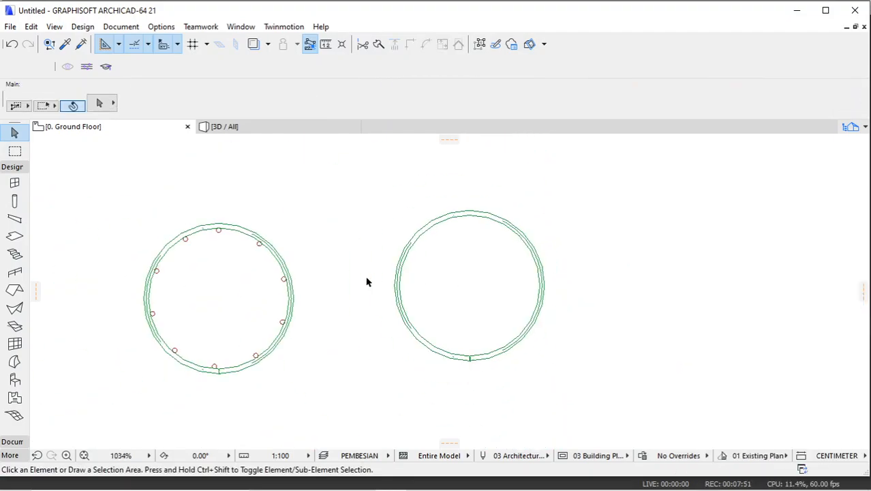
Step: Drag a copy of a main bar from the first ring to the spiral, using the centers of both circles as reference points
left_click(282, 325)
left_click(283, 279, "shift")
right_click(310, 194)
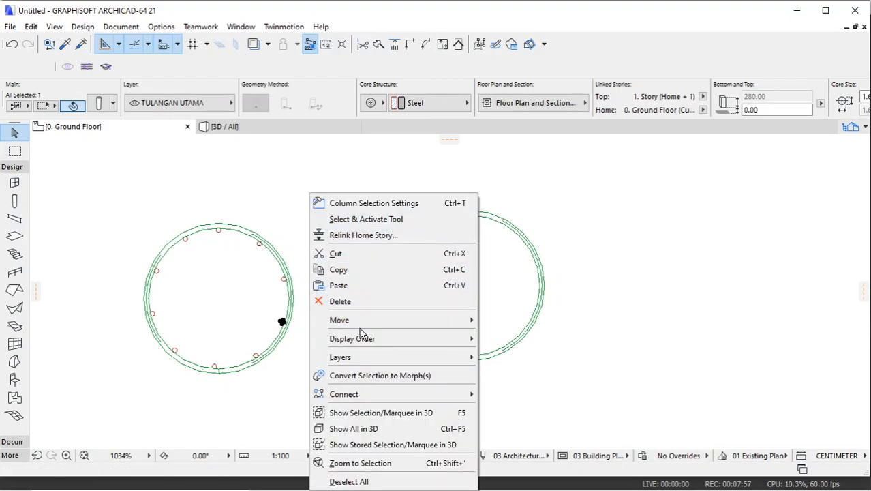
mouse_move(409, 319)
left_click(501, 386)
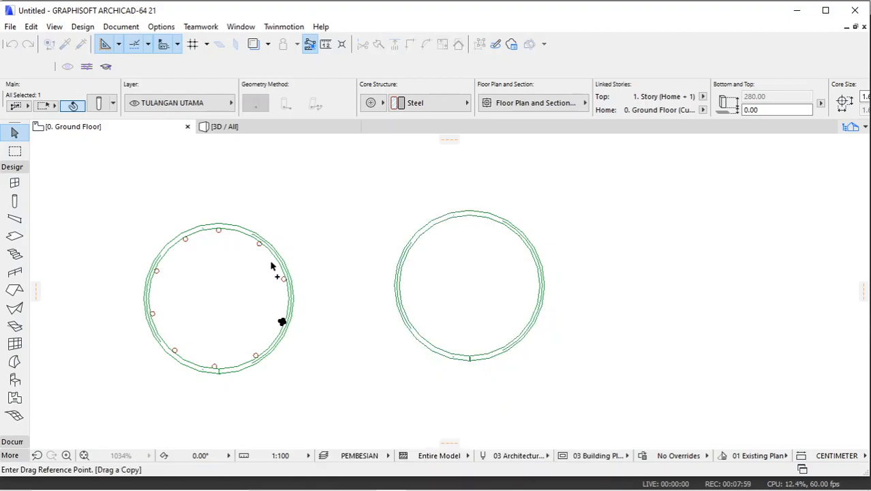
left_click(218, 299)
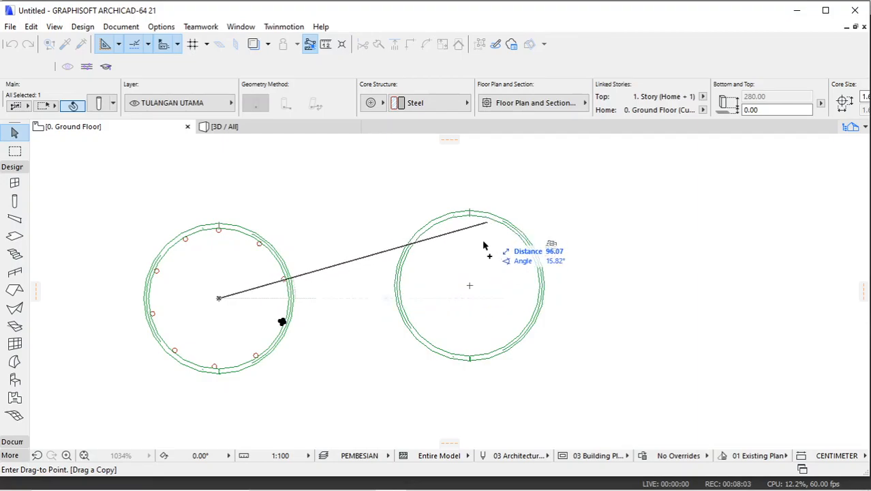
left_click(470, 285)
scroll(548, 307, "up", 3)
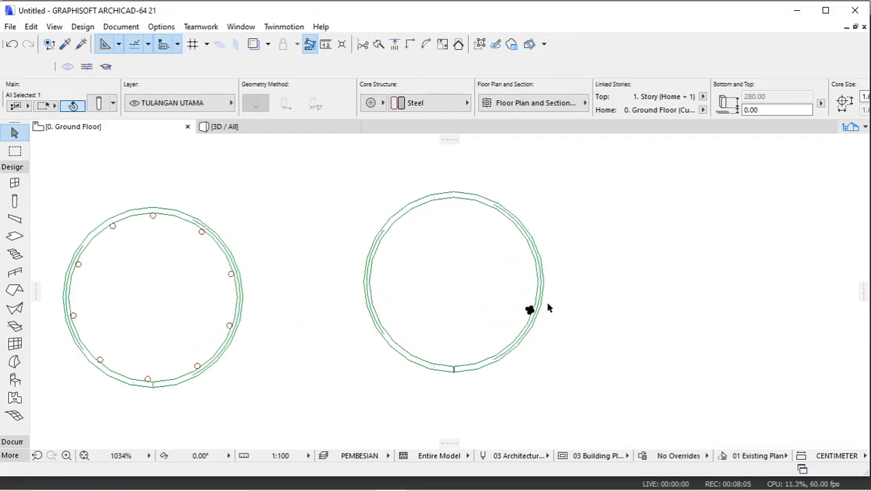
scroll(548, 307, "down", 2)
Step: Multiply the copied bar by rotation around the spiral's center, using Increment and Spread with a set arc length over the full circle
right_click(580, 204)
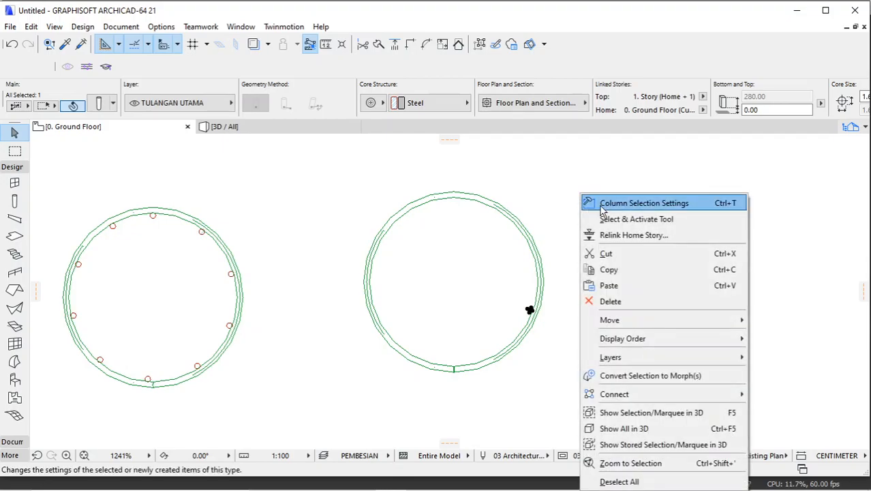
mouse_move(631, 320)
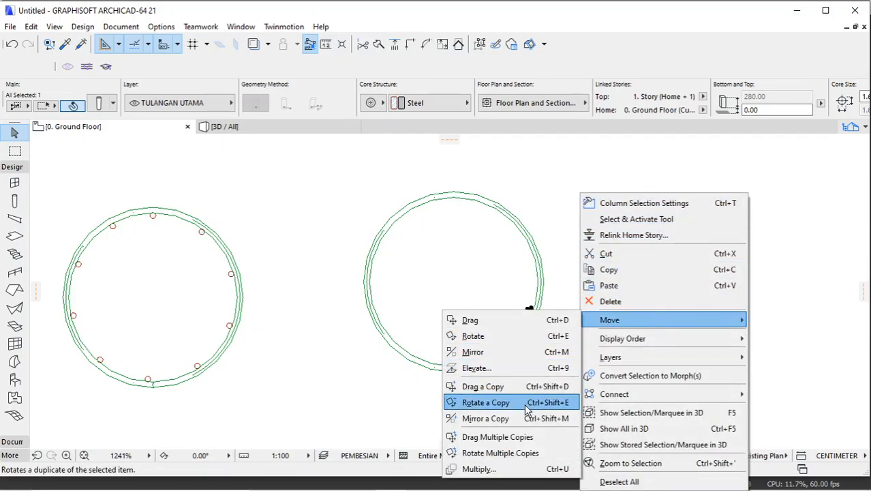
left_click(508, 468)
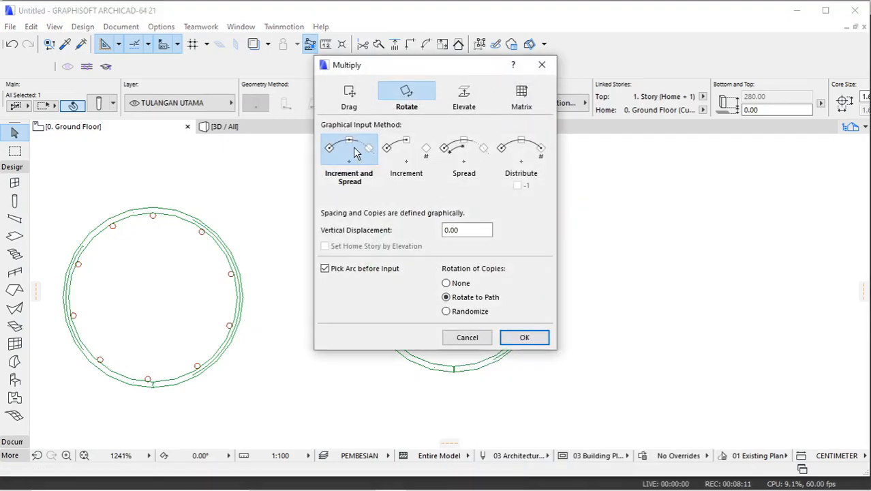
left_click(524, 337)
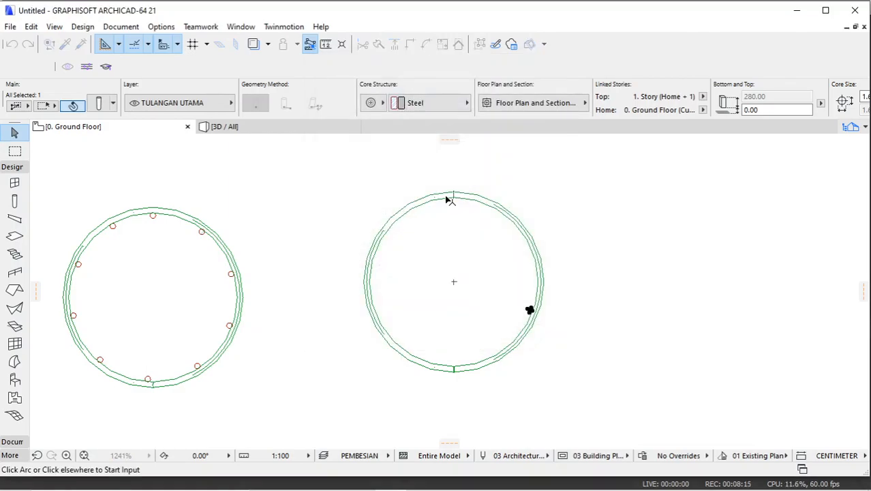
left_click(454, 281)
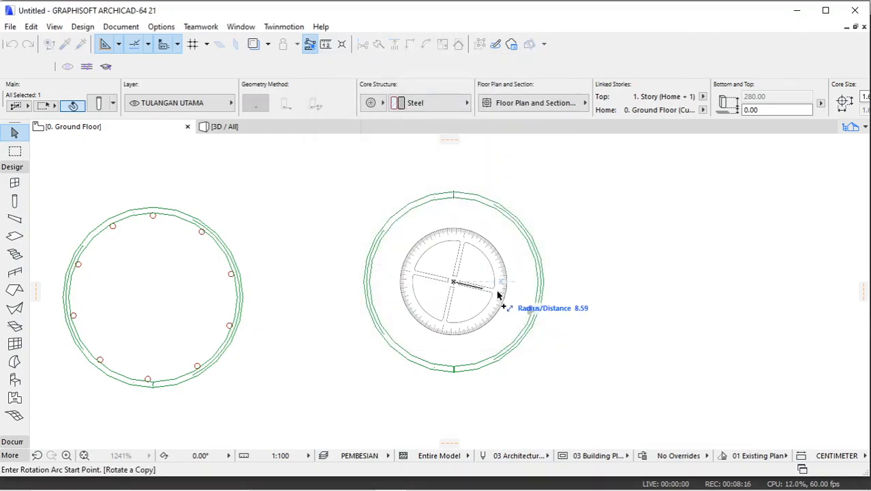
left_click(530, 310)
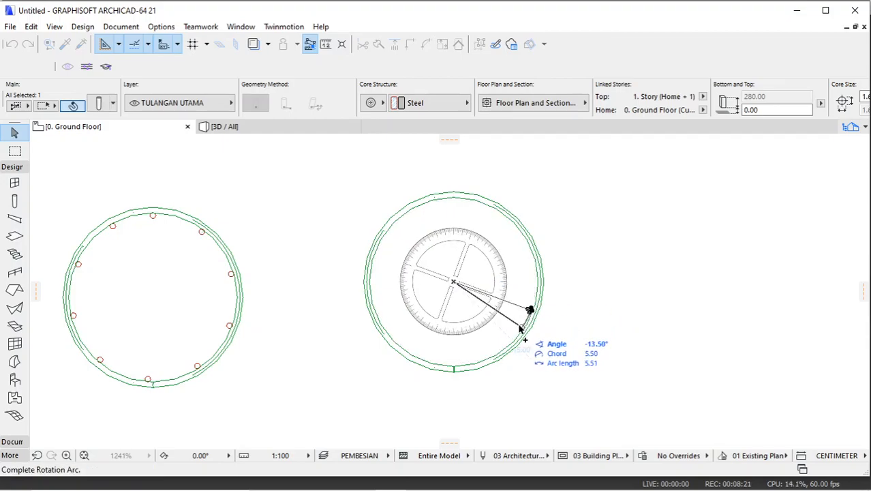
key("Tab")
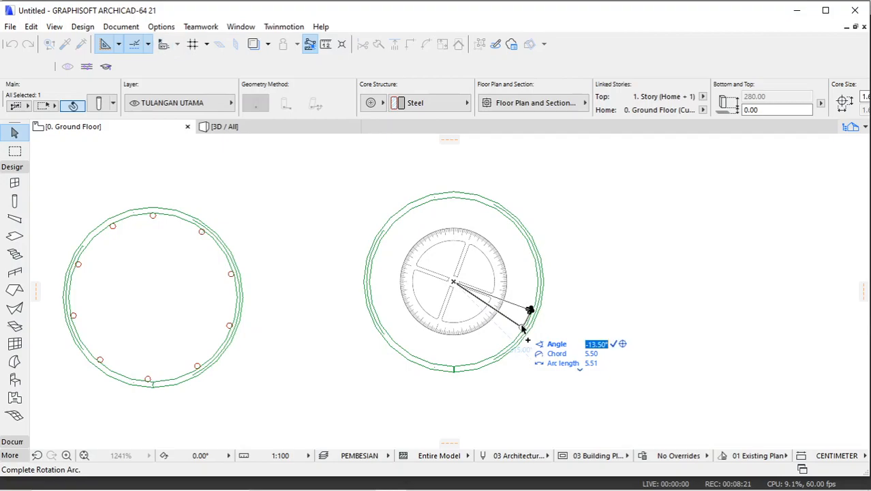
left_click(592, 363)
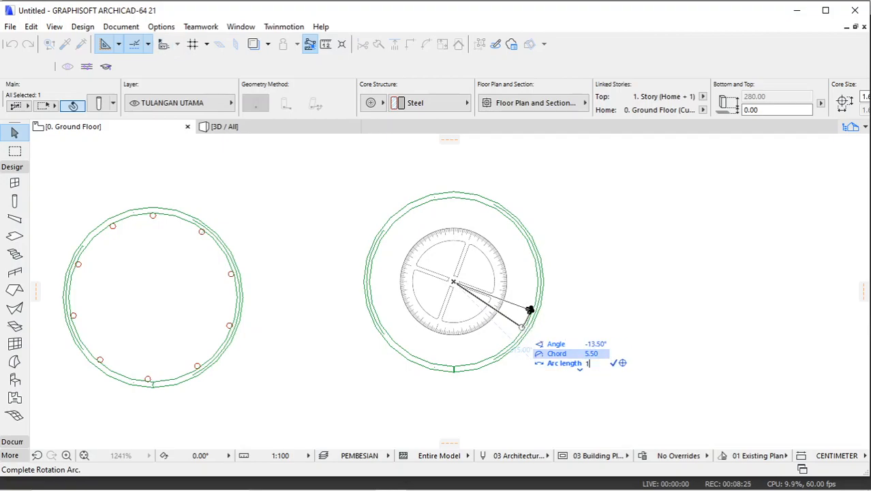
key("Escape")
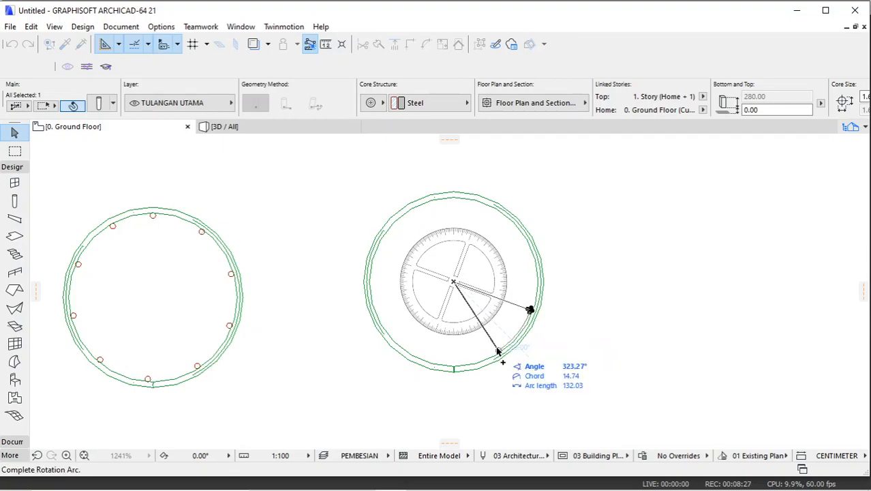
left_click(529, 310)
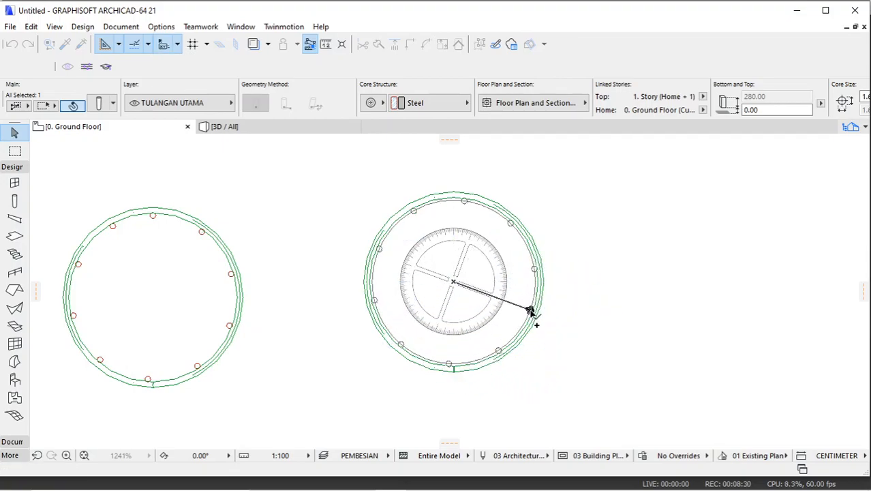
left_click(557, 255)
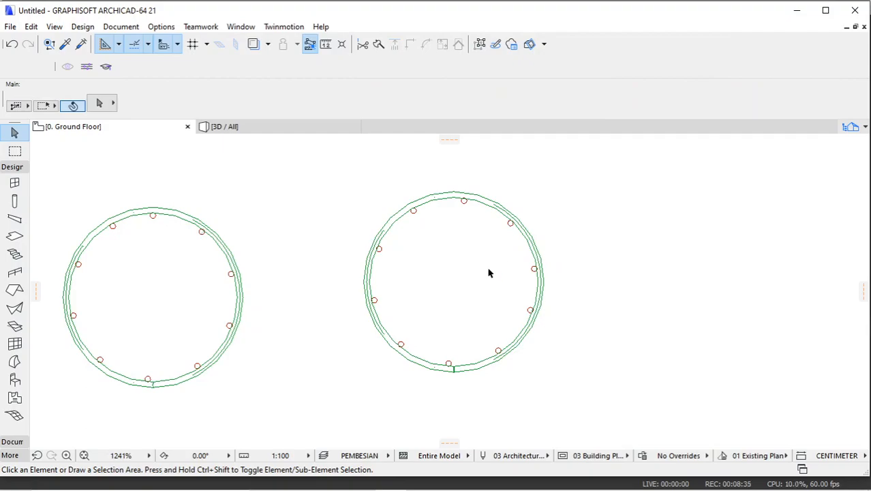
Step: In the 3D view, multiply the spiral stirrup upward by elevation, using Increment and Spread at one-turn spacing up to an elevation of 270 cm
left_click(285, 129)
left_click(414, 295)
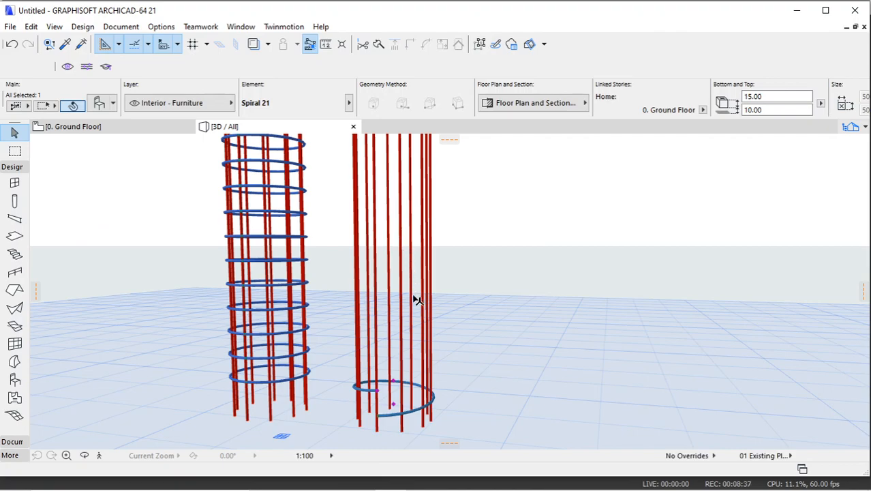
scroll(403, 401, "up", 3)
scroll(409, 381, "up", 3)
scroll(428, 329, "down", 3)
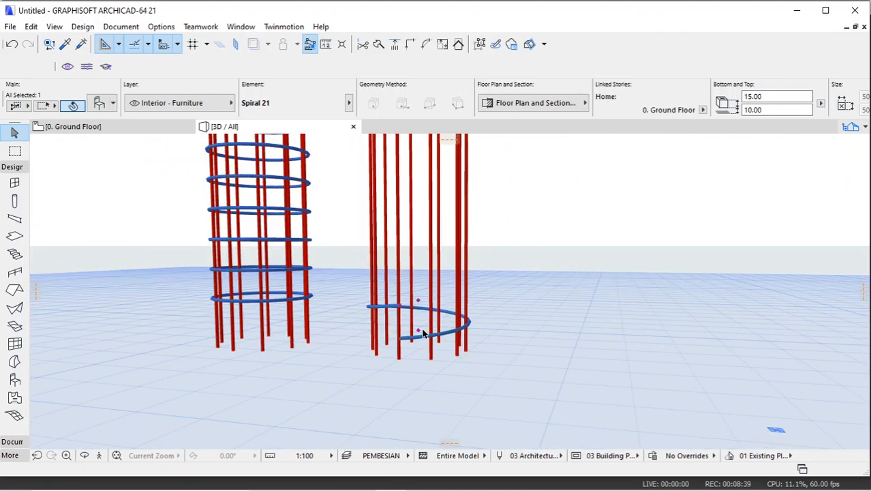
left_click(483, 278)
left_click(426, 310)
scroll(471, 298, "down", 5)
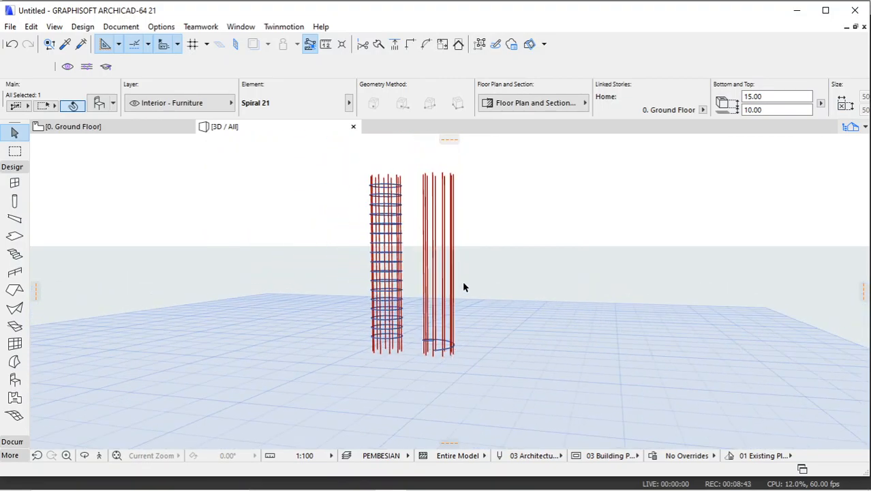
scroll(453, 317, "up", 2)
scroll(429, 379, "up", 2)
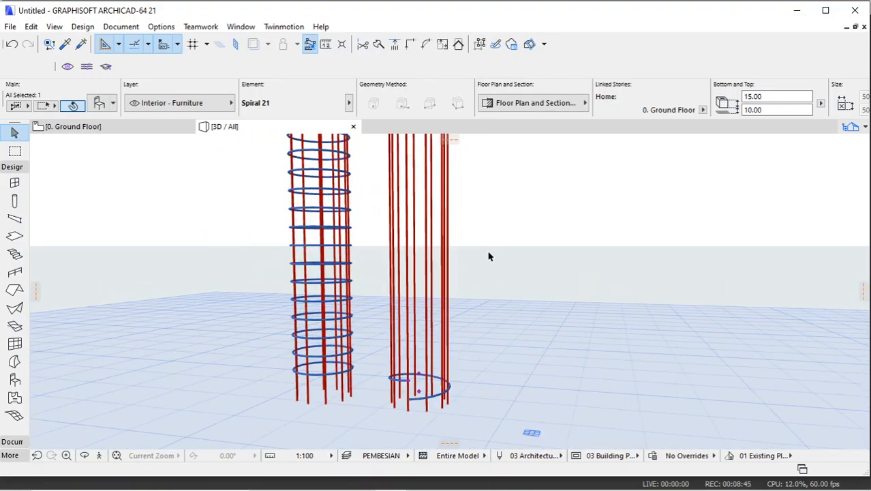
right_click(488, 256)
mouse_move(609, 293)
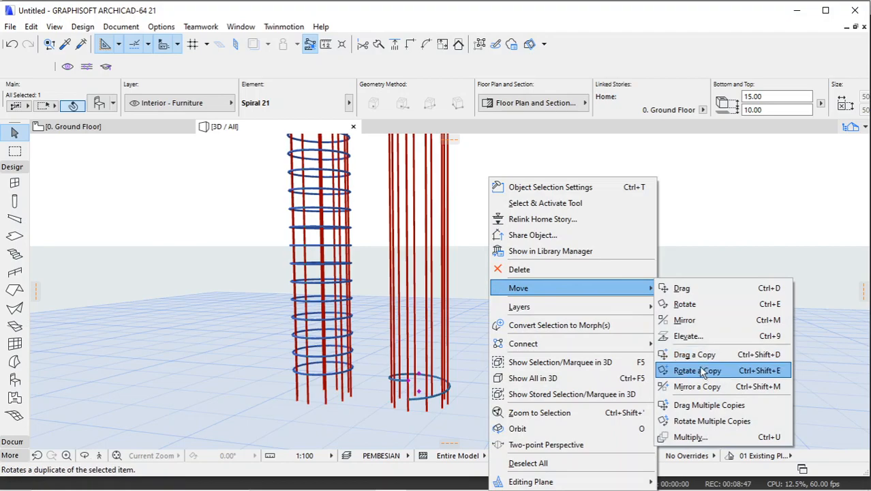
left_click(690, 436)
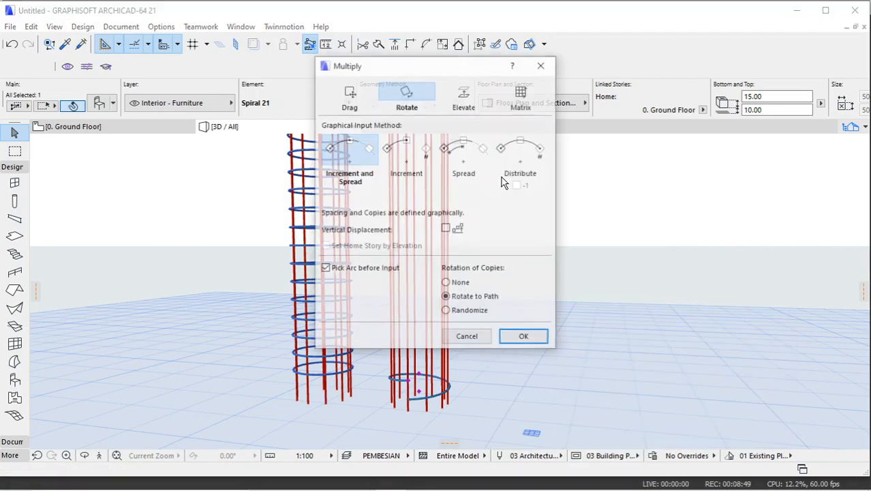
left_click(467, 102)
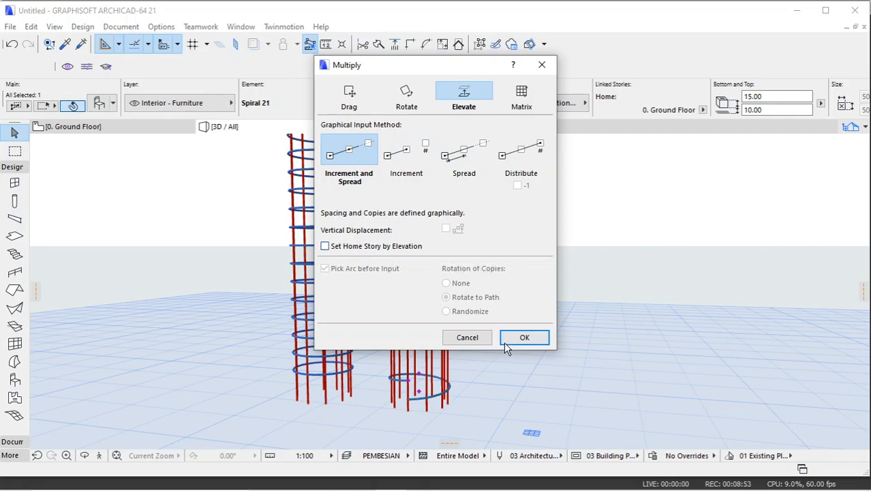
left_click(524, 338)
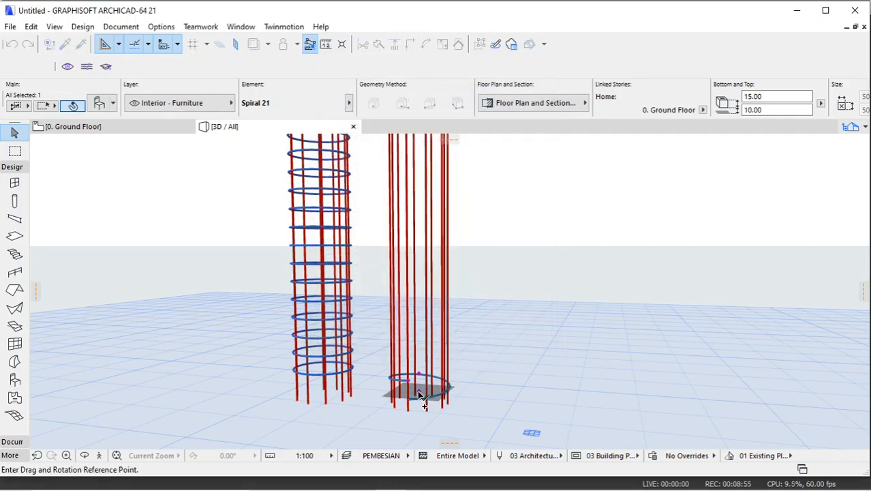
left_click(417, 390)
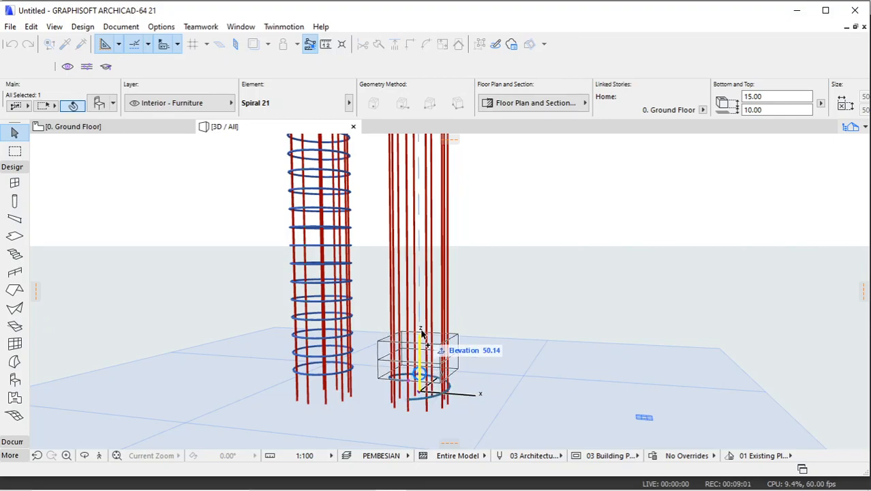
scroll(416, 324, "down", 3)
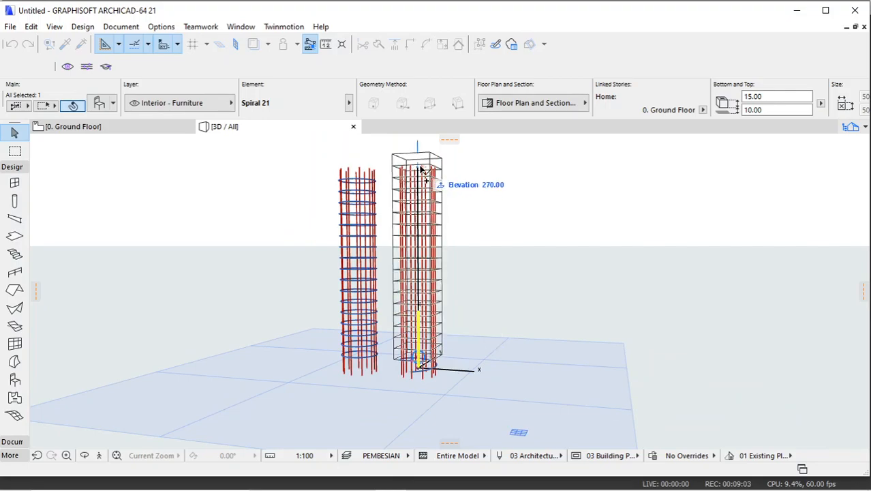
left_click(419, 169)
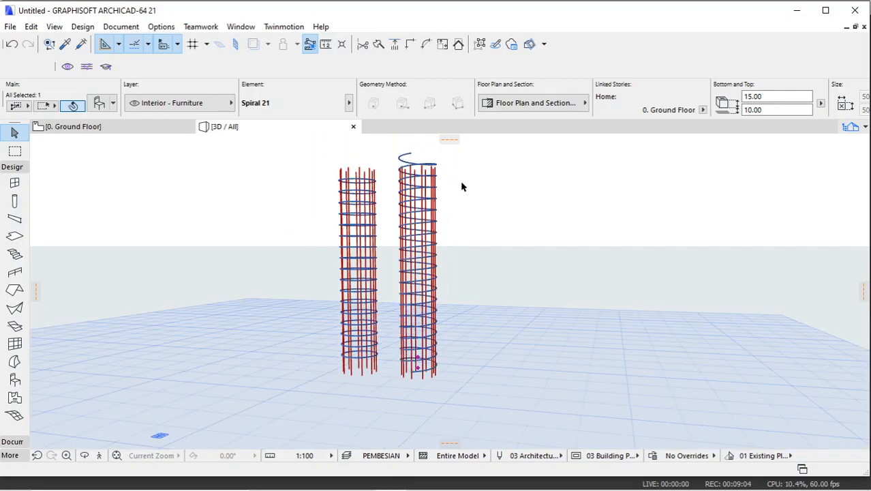
Step: Delete the topmost spiral turn that extends above the main bars
left_click(409, 161)
right_click(502, 171)
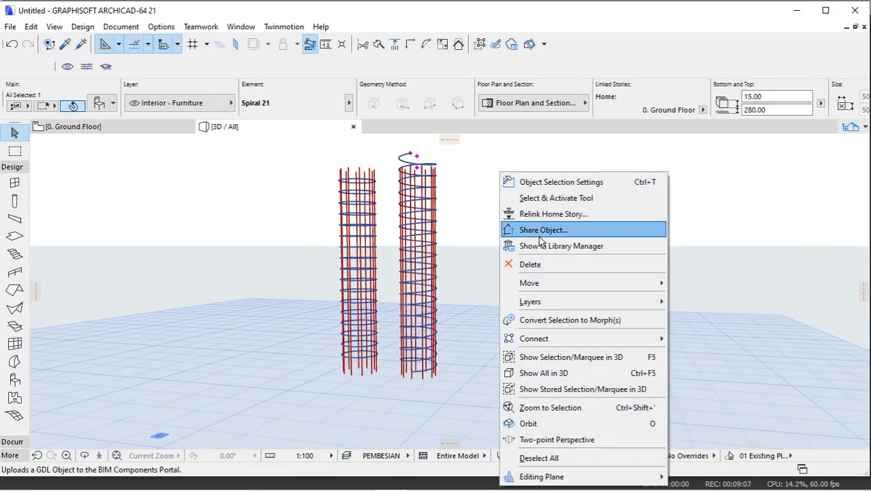
left_click(542, 261)
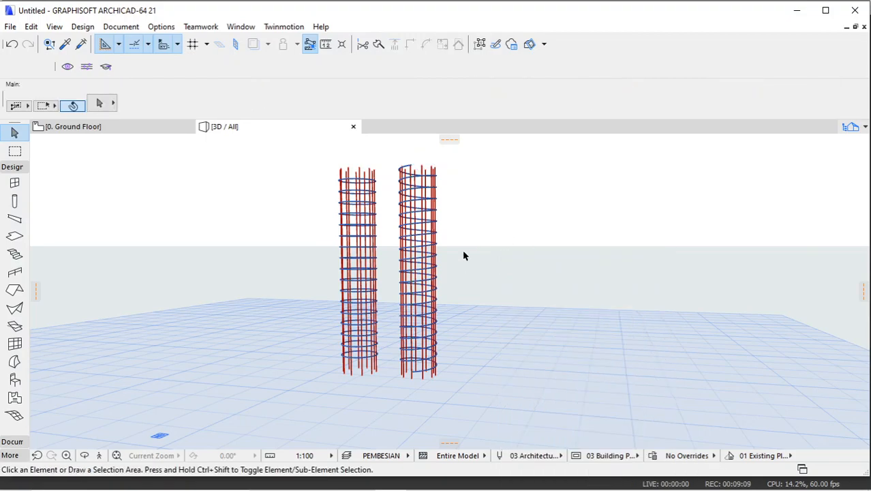
Step: Examine both finished reinforcement cages from several angles, comparing the stacked rings with the continuous spiral
scroll(464, 255, "up", 1)
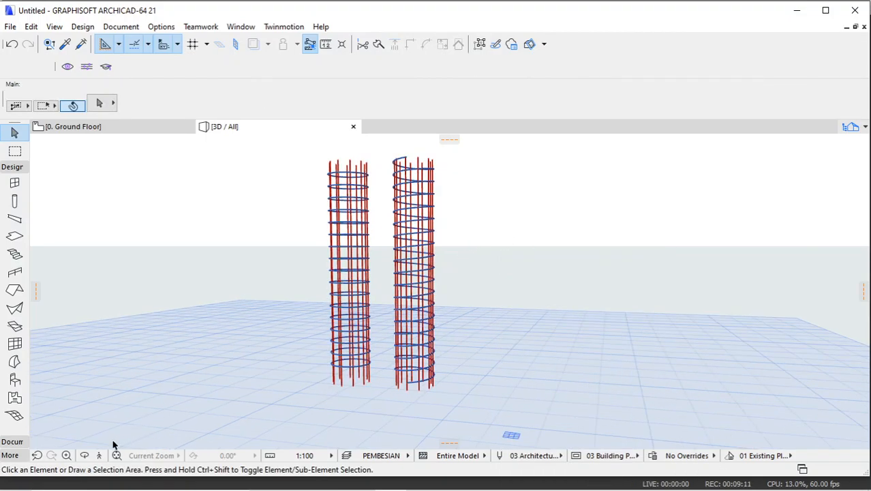
left_click(84, 455)
left_click_drag(449, 290, 436, 229)
scroll(435, 229, "up", 5)
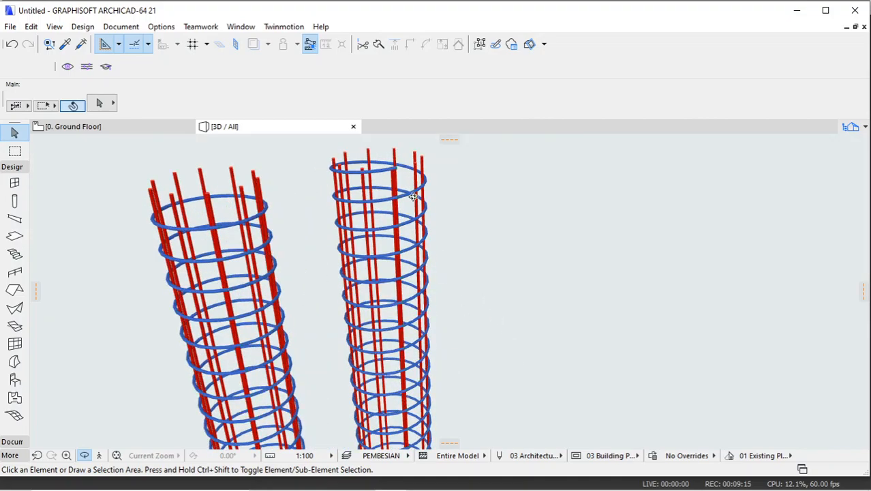
scroll(408, 185, "down", 5)
left_click_drag(400, 327, 253, 278)
left_click_drag(432, 293, 575, 306)
left_click_drag(414, 250, 544, 230)
left_click_drag(405, 179, 405, 179)
Step: Select all elements of both reinforcement cages in the 3D view and convert the selection to morphs
left_click(355, 147)
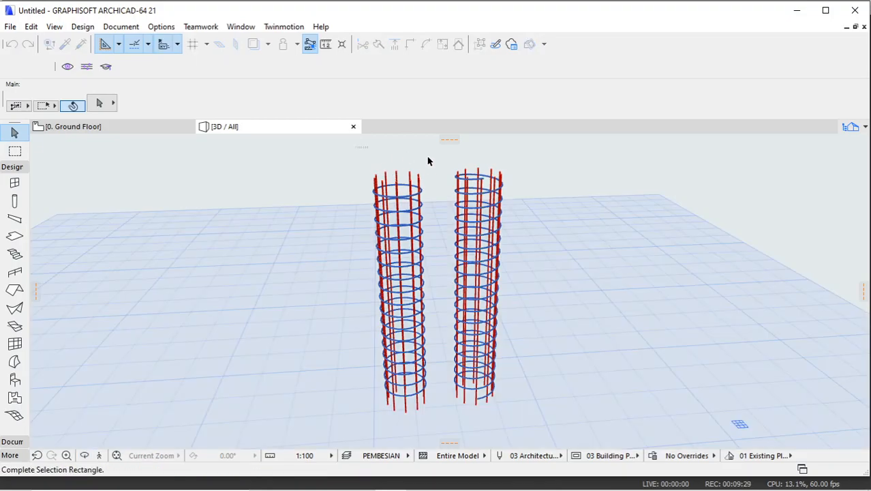
left_click(537, 417)
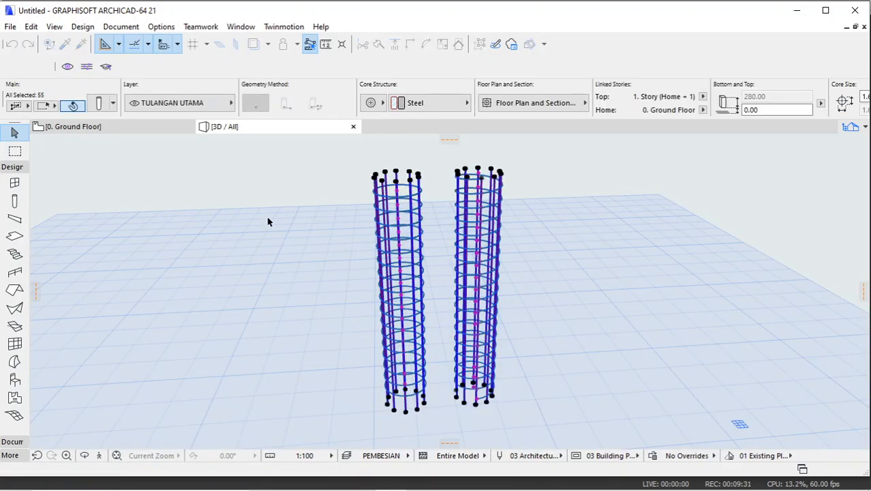
right_click(274, 184)
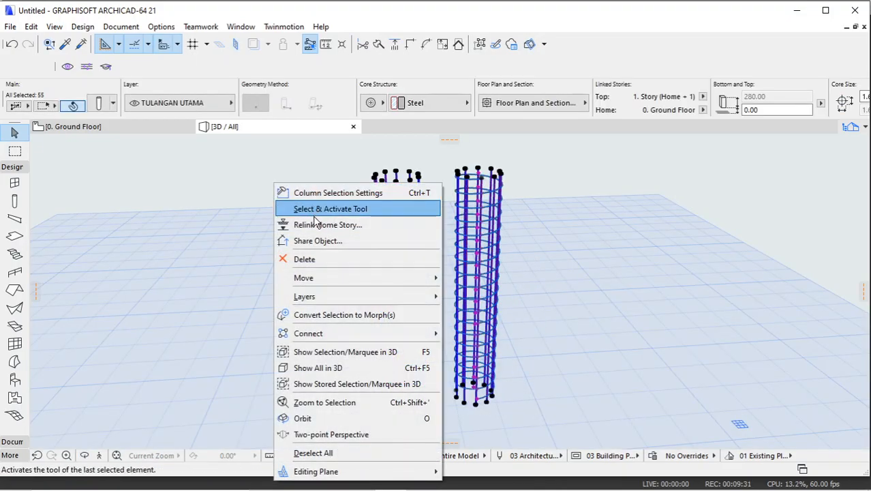
left_click(330, 315)
left_click(535, 207)
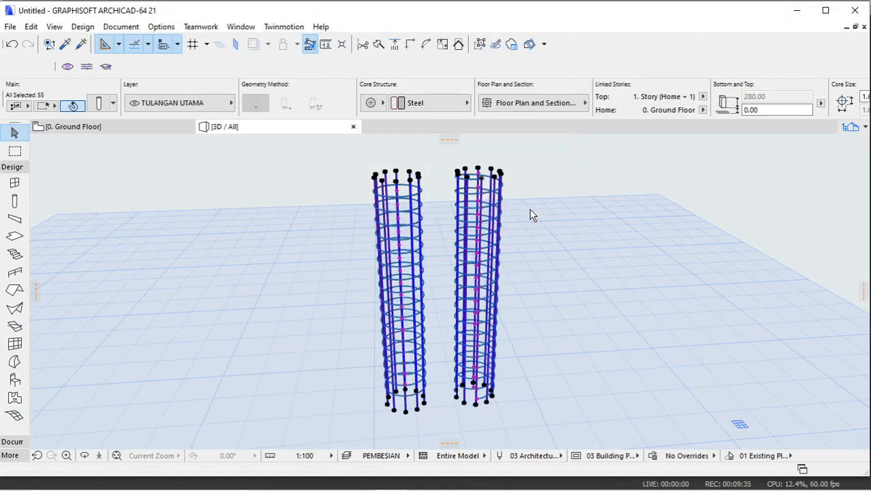
left_click(447, 214)
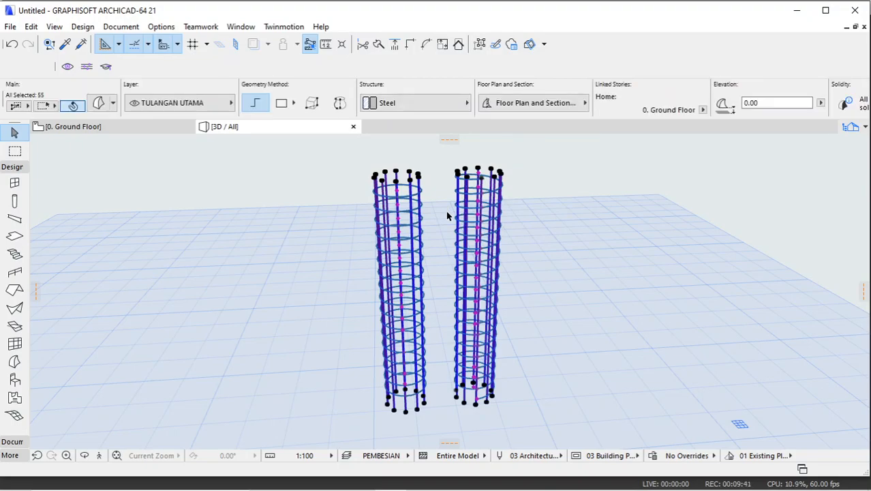
left_click(531, 217)
Step: Inspect the upper end of the spiral cage, selecting and deselecting the converted morphs to check their geometry
scroll(520, 175, "up", 6)
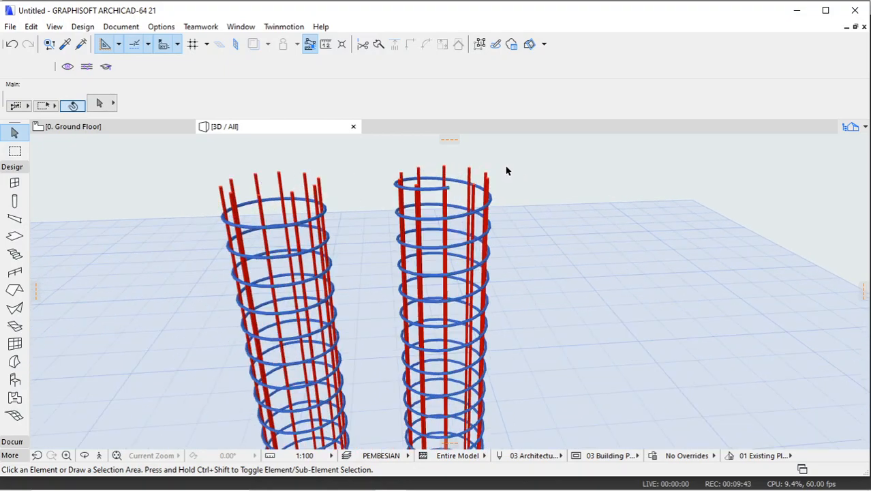
left_click(461, 180)
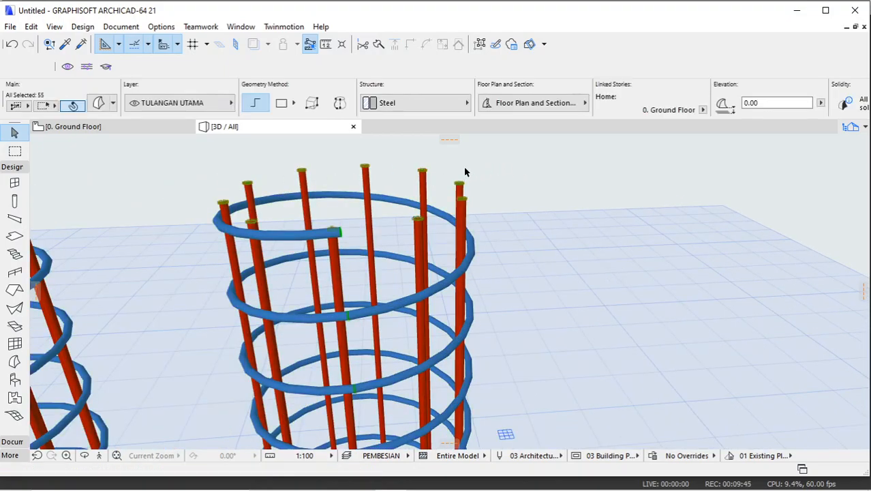
left_click(467, 170)
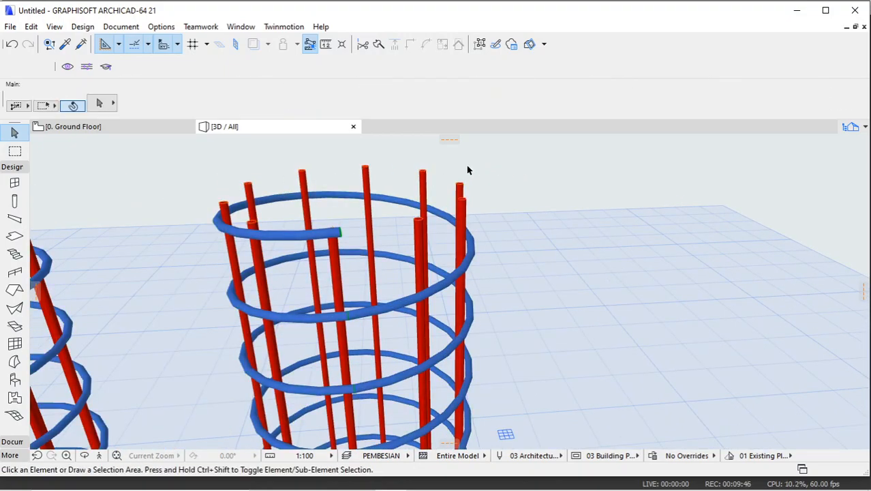
Step: Delete all morphs of both cages, undo the deletion, and clear the selection
left_click(393, 198)
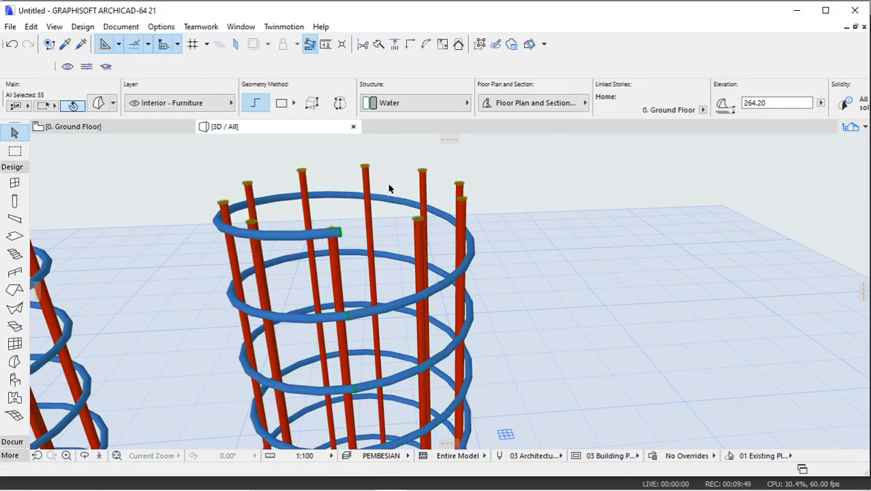
scroll(389, 188, "down", 4)
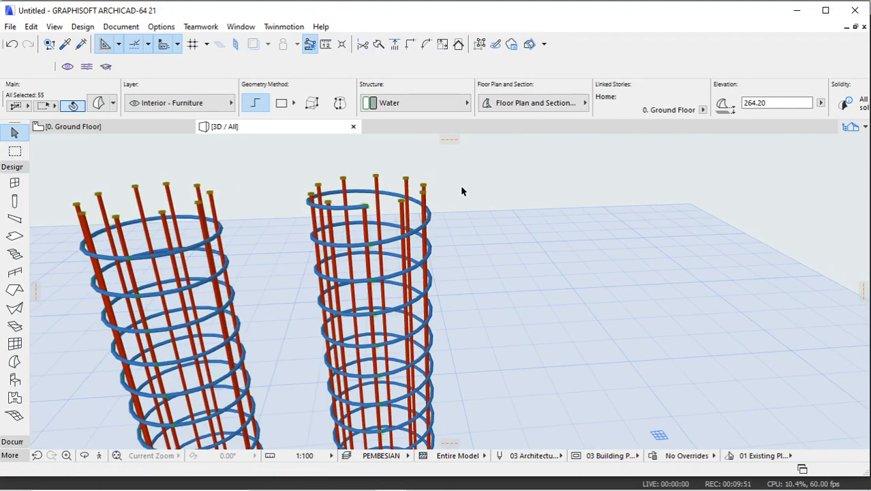
key("Delete")
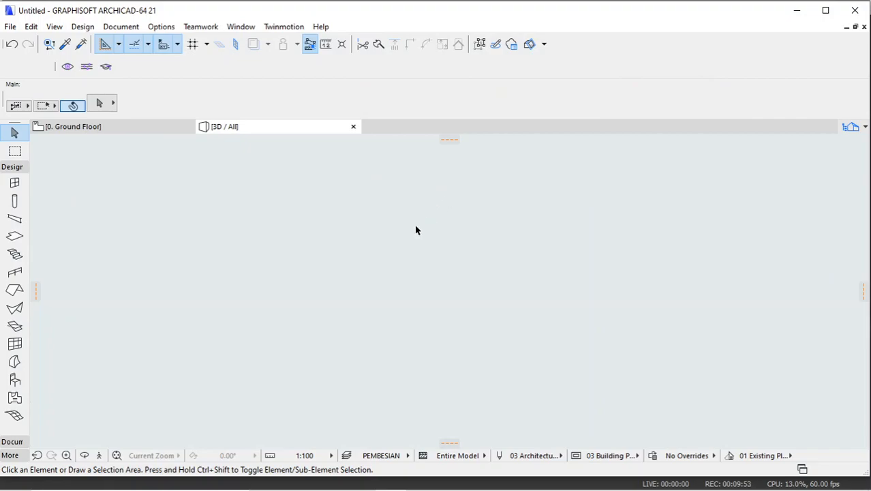
key("ctrl+z")
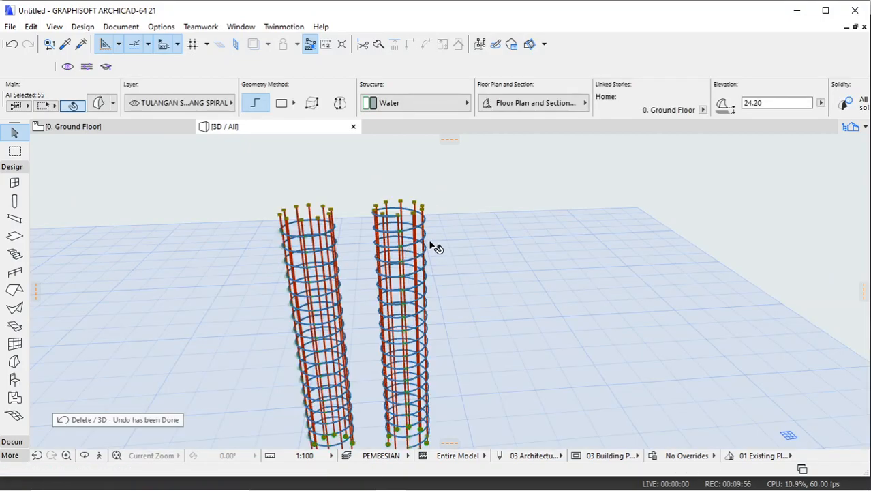
middle_click_drag(436, 248, 331, 228, "shift")
left_click(497, 207)
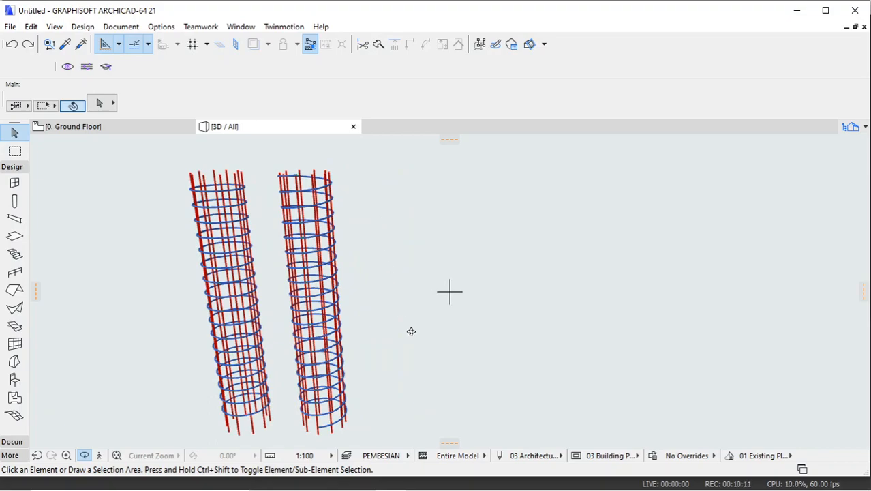
mouse_move(454, 481)
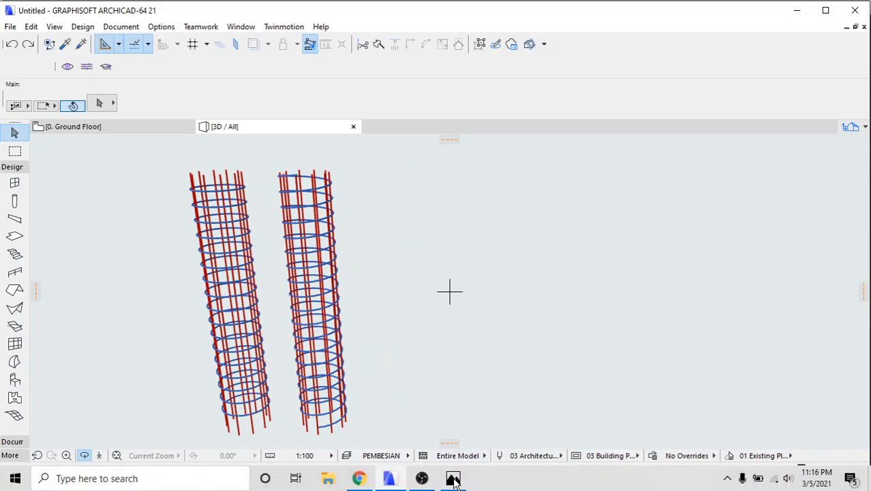
left_click(421, 479)
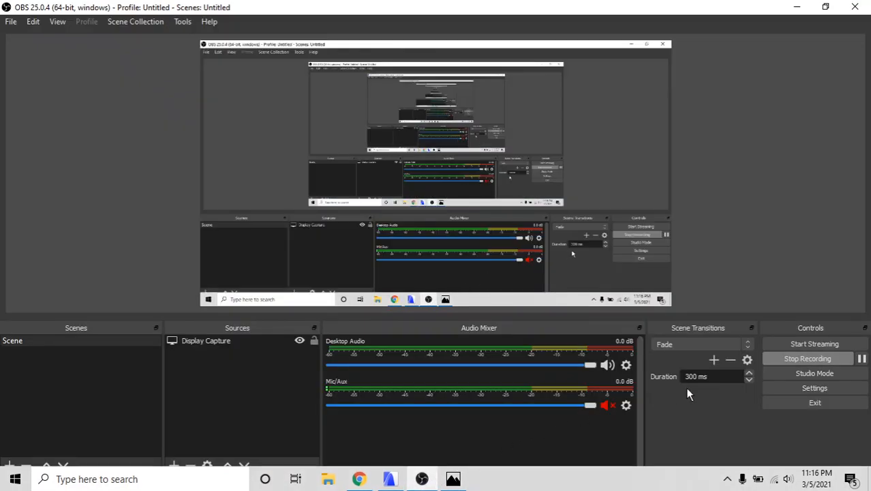